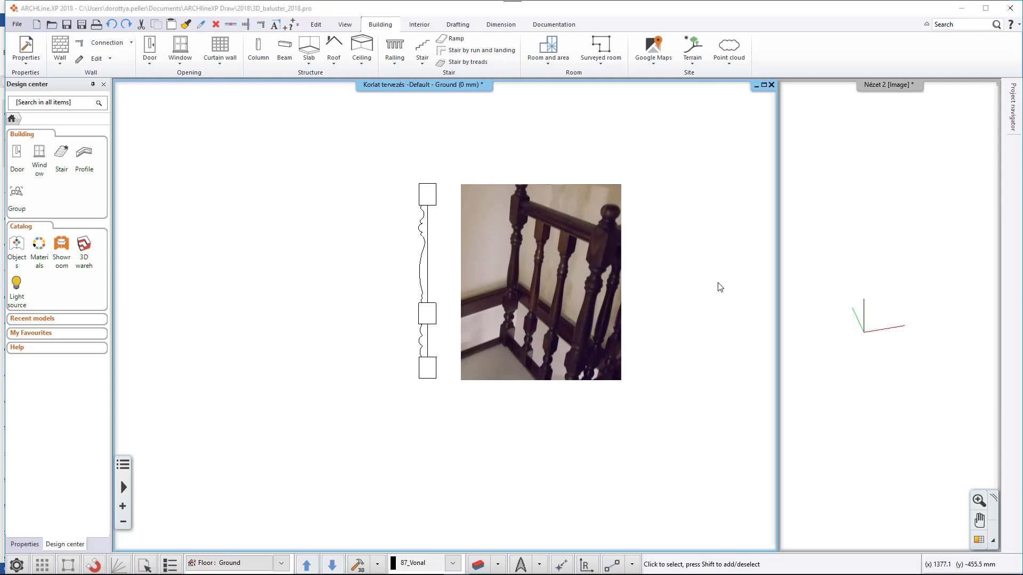
Window-select the baluster profile and copy it with its bottom endpoint as the base point
{"action": "left_click", "coordinate": [398, 171]}
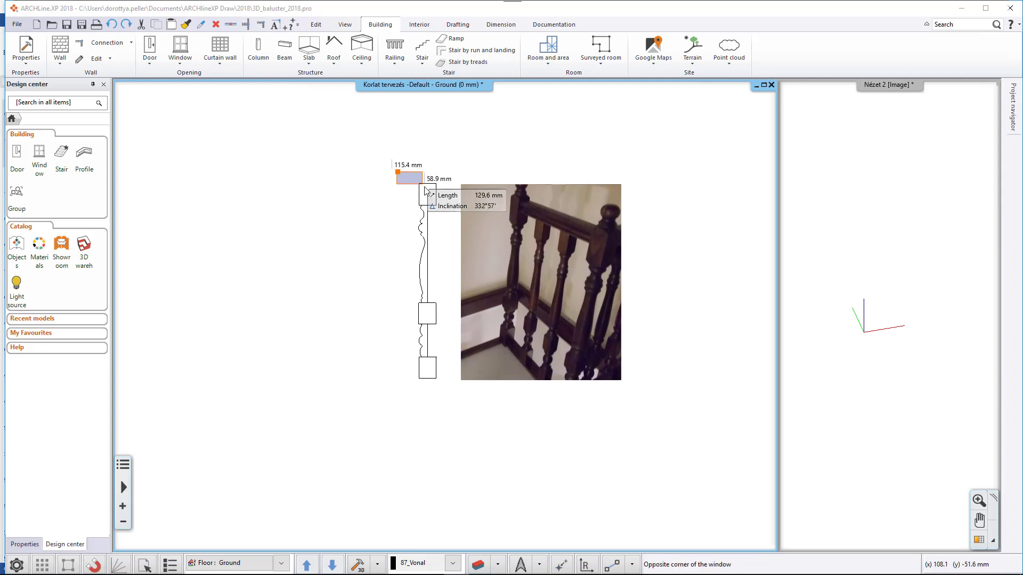
{"action": "left_click", "coordinate": [454, 397]}
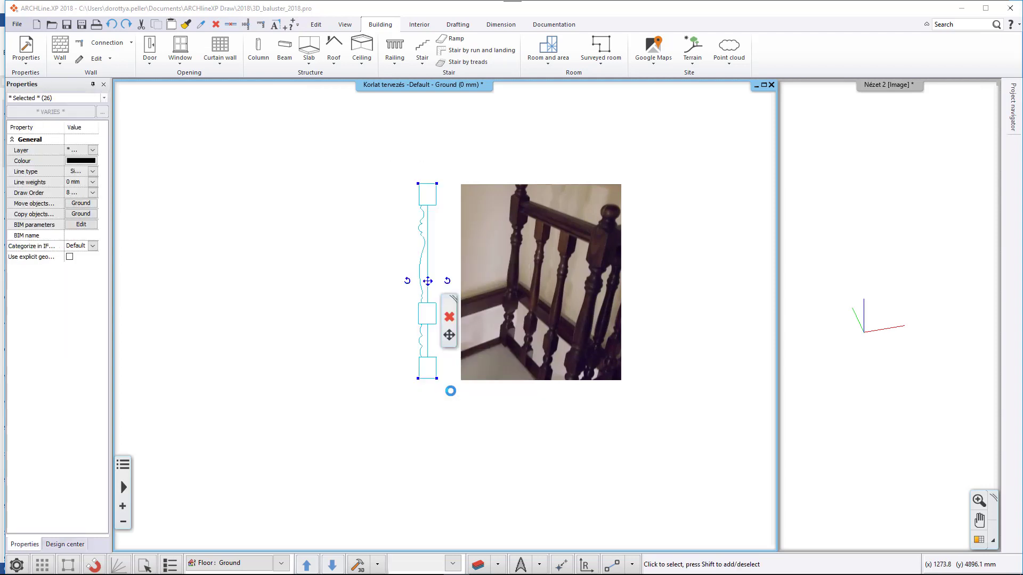
{"action": "left_click", "coordinate": [316, 24]}
{"action": "left_click", "coordinate": [187, 59]}
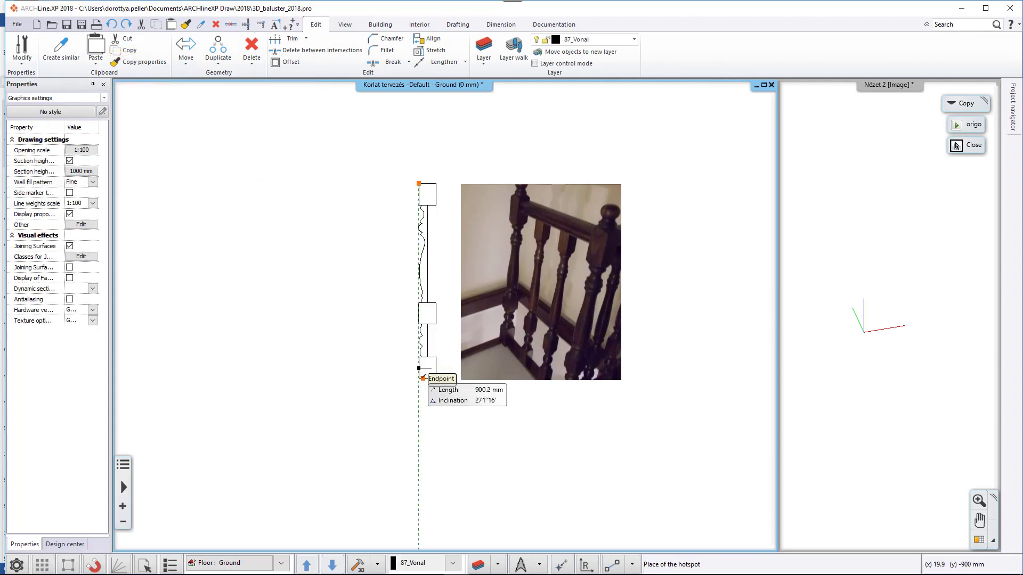
{"action": "left_click", "coordinate": [418, 378]}
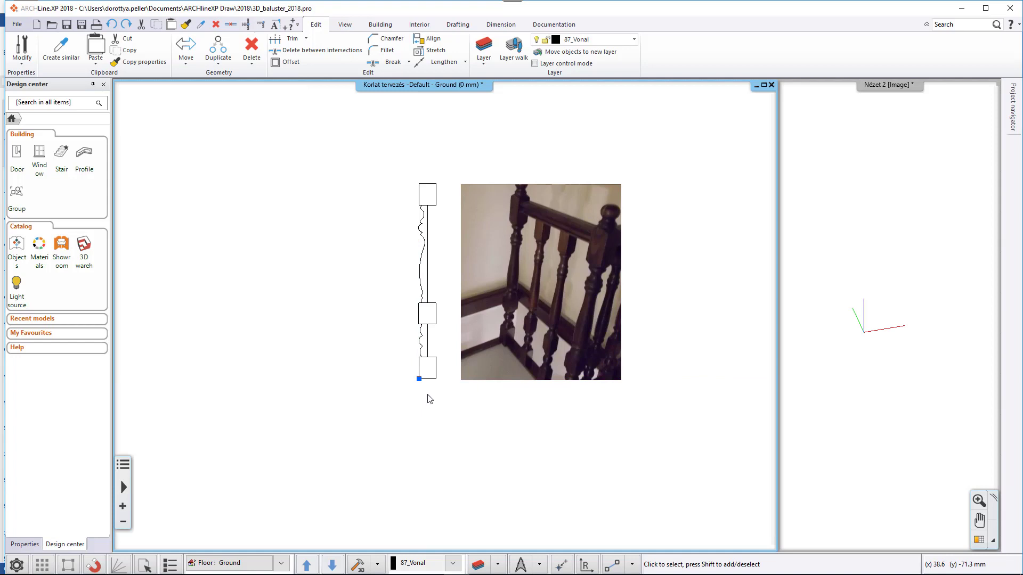
Swap the 3D view into the main pane and make its workplane grid visible
{"action": "left_click", "coordinate": [859, 227]}
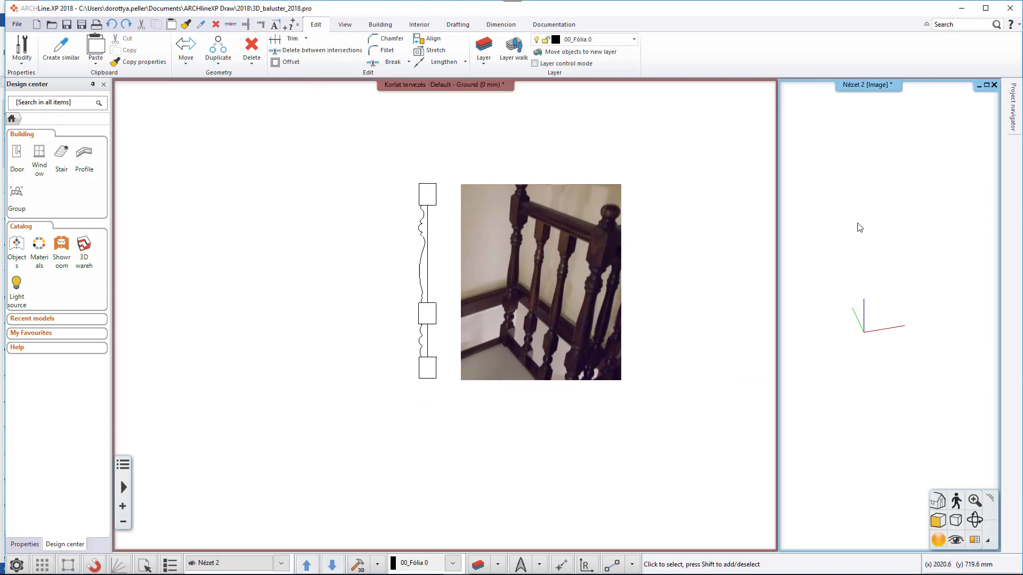
{"action": "left_click", "coordinate": [975, 542]}
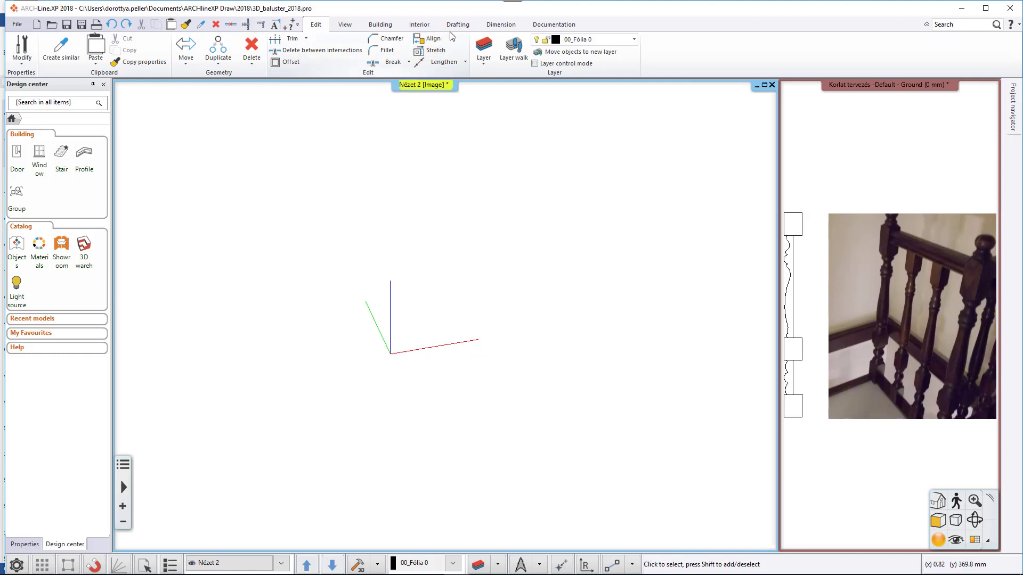
{"action": "left_click", "coordinate": [456, 25]}
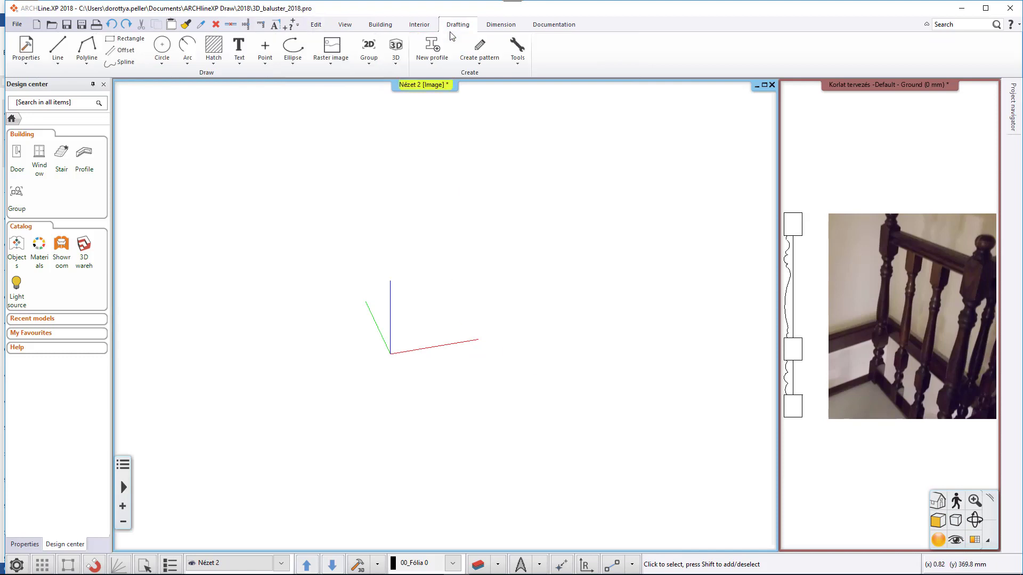
{"action": "left_click", "coordinate": [396, 63]}
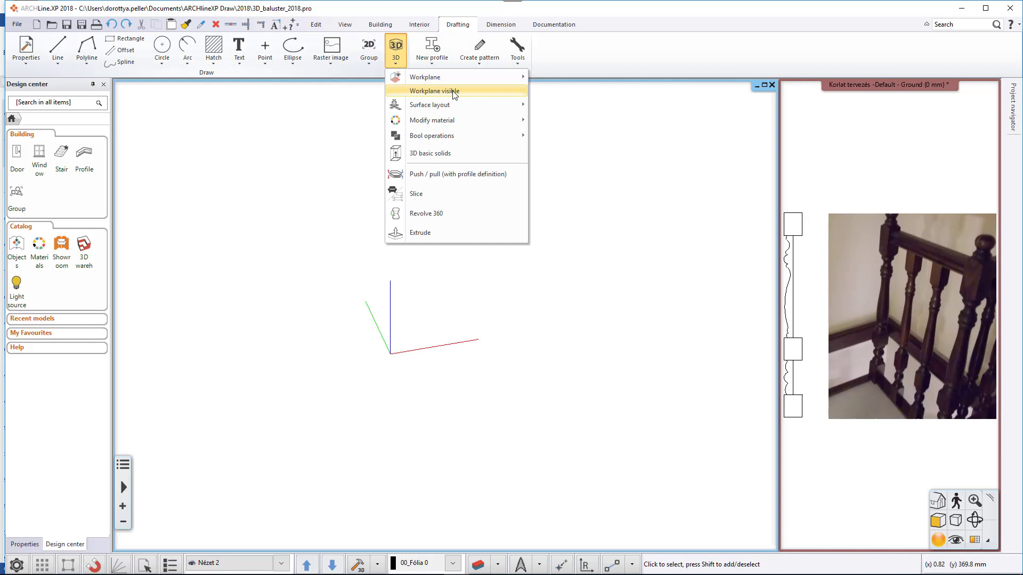
{"action": "left_click", "coordinate": [467, 96]}
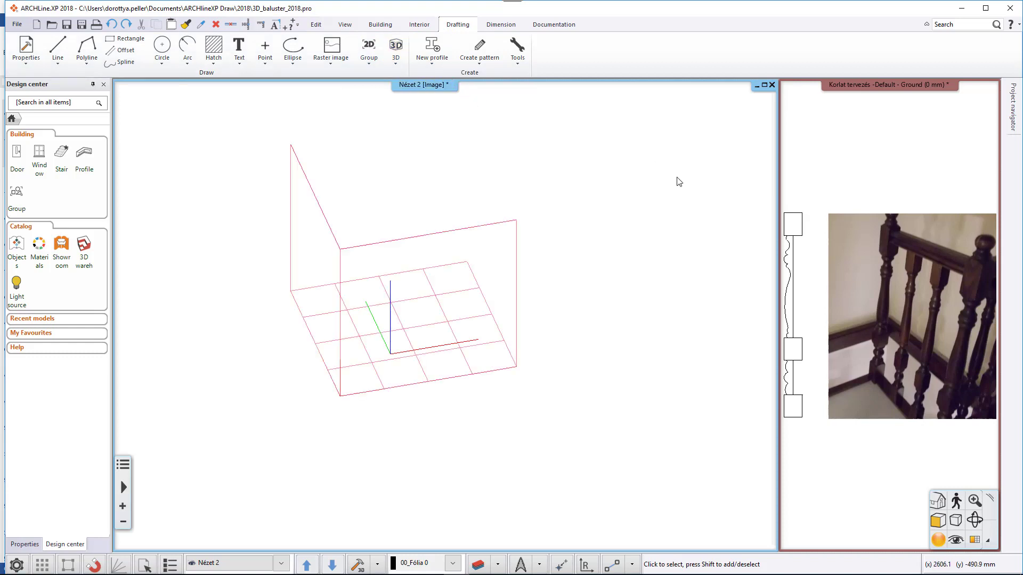
Paste the baluster profile flat at the grid corner and orbit to an isometric view
{"action": "left_click", "coordinate": [316, 25]}
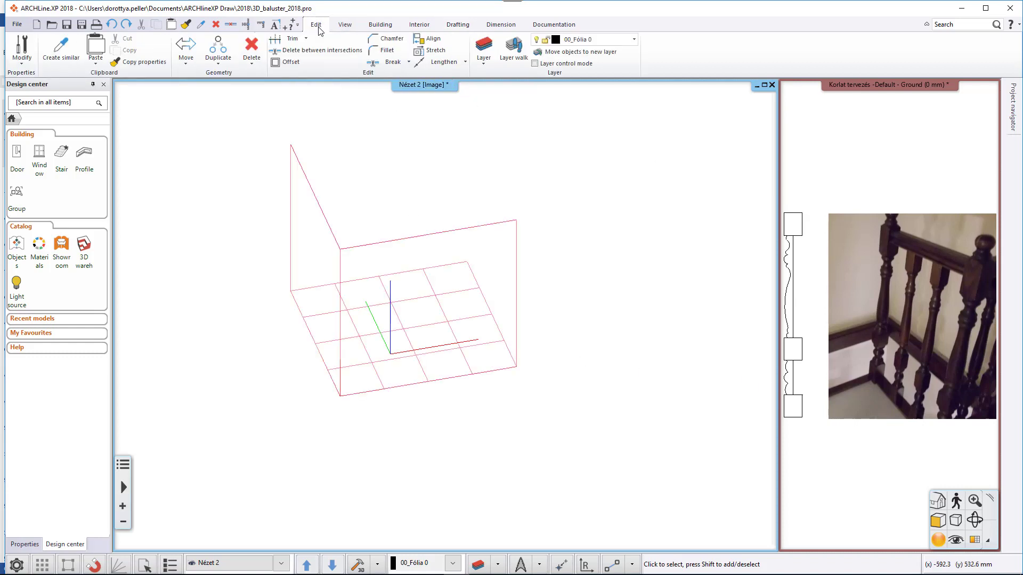
{"action": "left_click", "coordinate": [93, 63]}
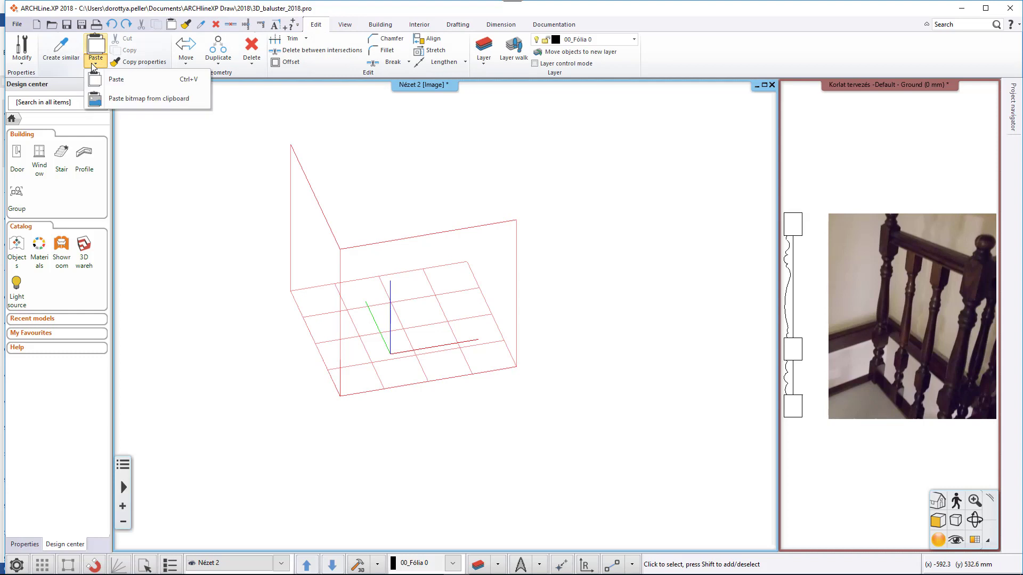
{"action": "left_click", "coordinate": [105, 82]}
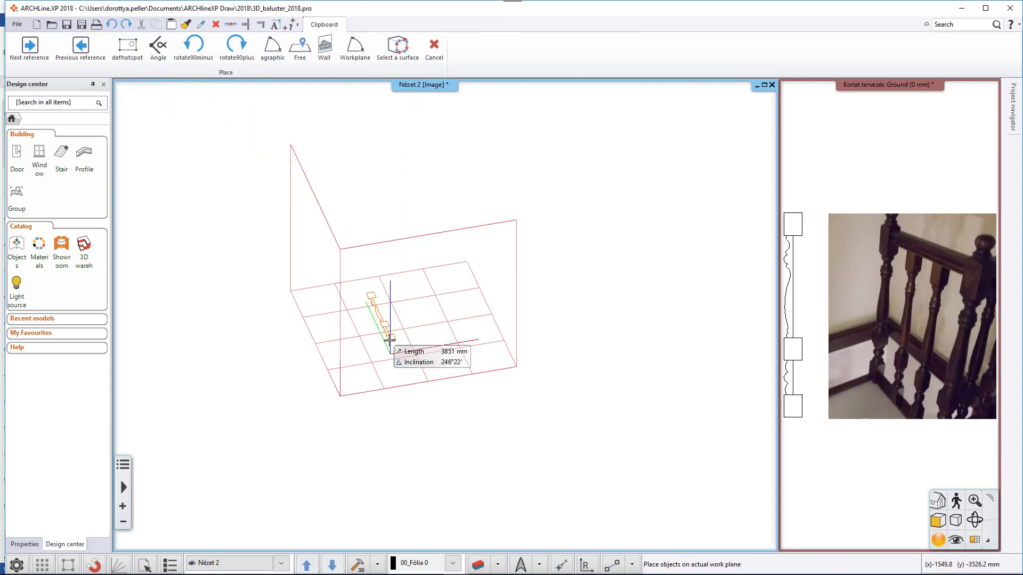
{"action": "left_click", "coordinate": [357, 376]}
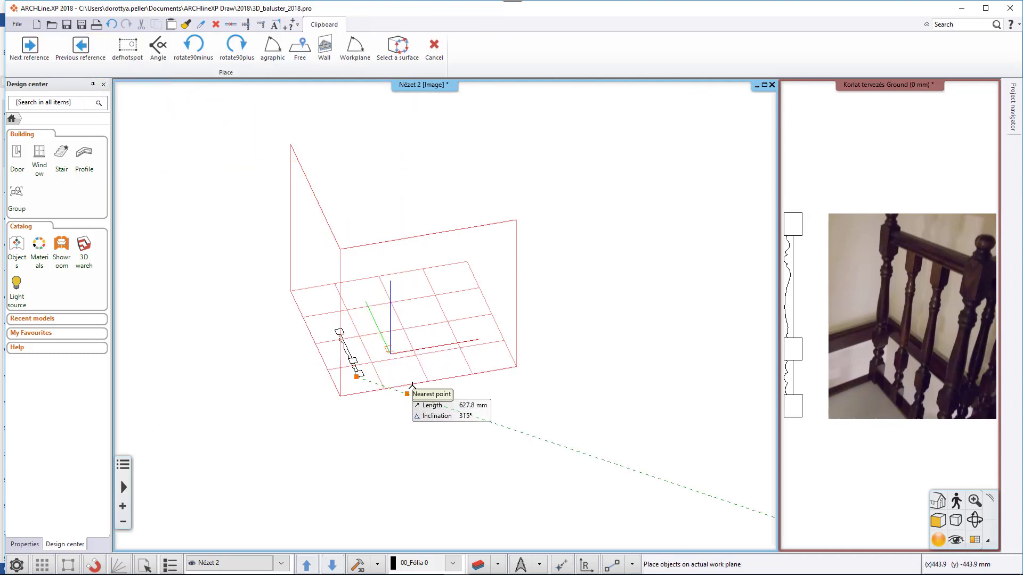
{"action": "key", "text": "Escape"}
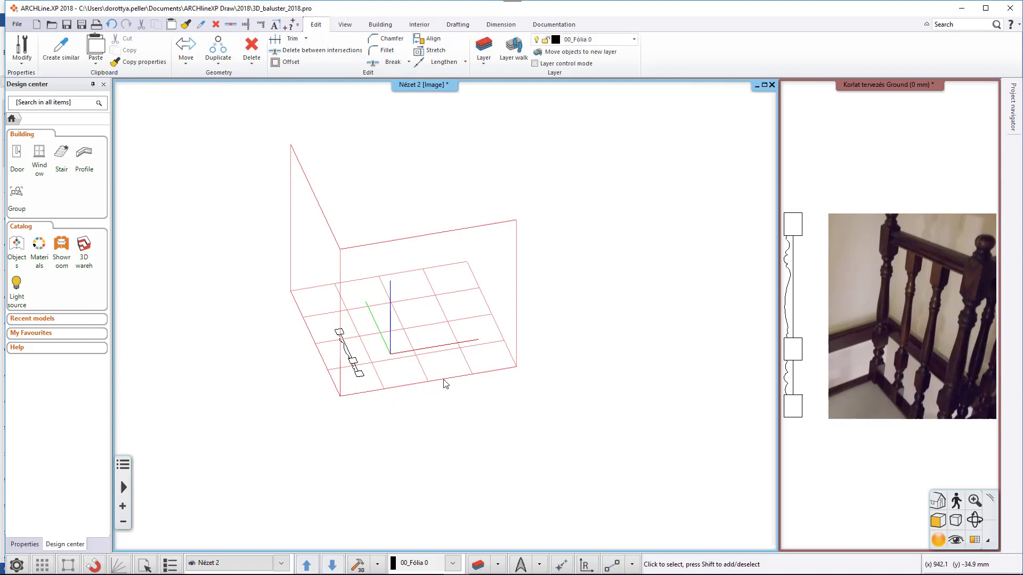
{"action": "middle_click_drag", "start_coordinate": [425, 365], "coordinate": [380, 346]}
{"action": "scroll", "coordinate": [451, 309], "scroll_direction": "up", "scroll_amount": 3}
{"action": "scroll", "coordinate": [453, 306], "scroll_direction": "up", "scroll_amount": 2}
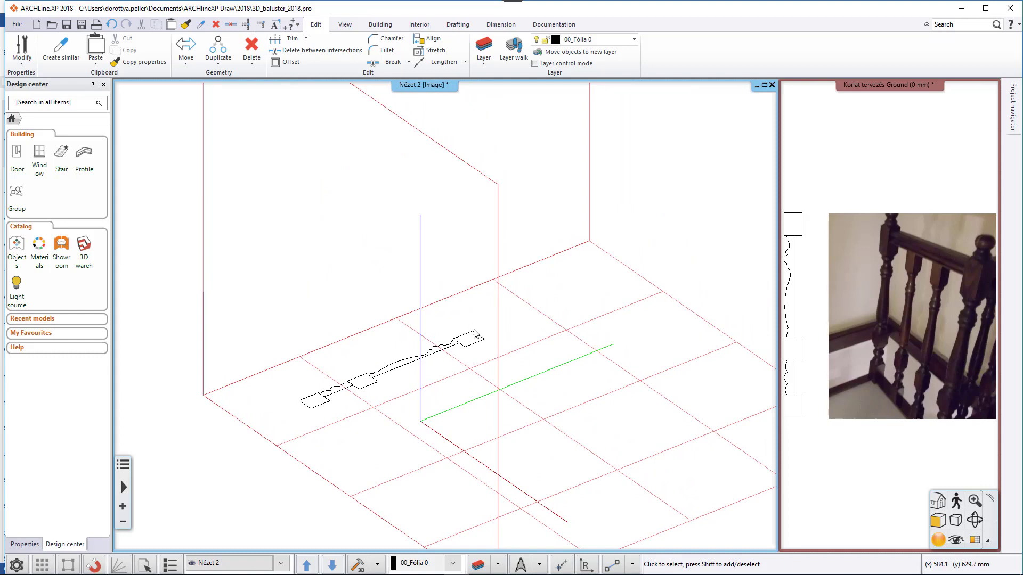
Revolve the baluster profile 360 degrees about an axis starting at its lower end
{"action": "left_click", "coordinate": [459, 27]}
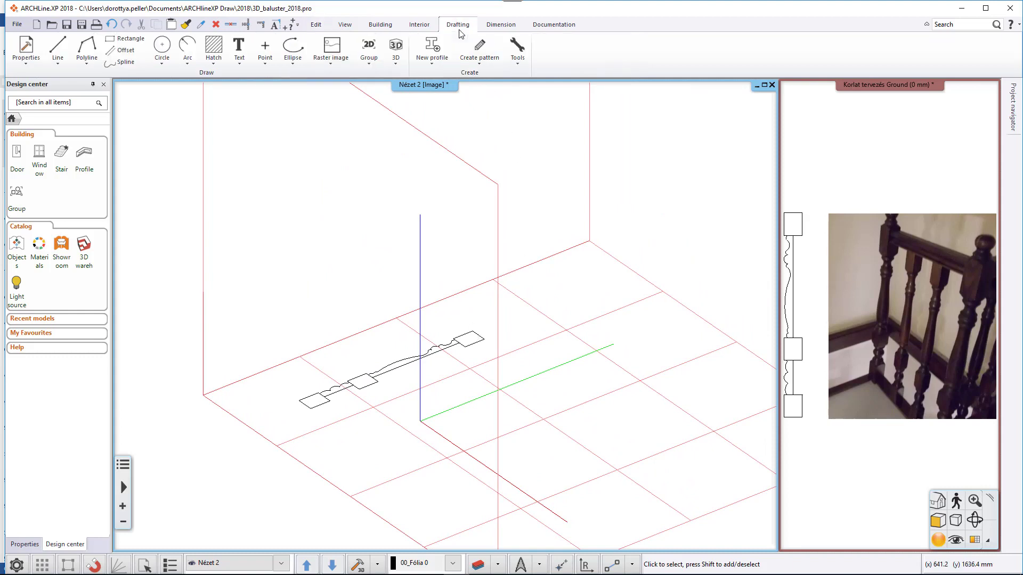
{"action": "left_click", "coordinate": [395, 64]}
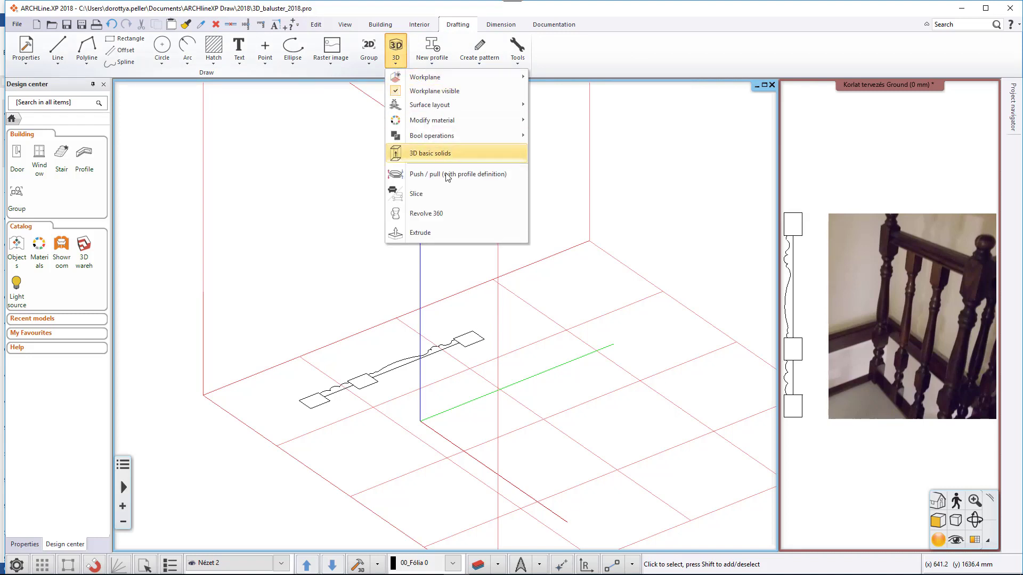
{"action": "left_click", "coordinate": [450, 213]}
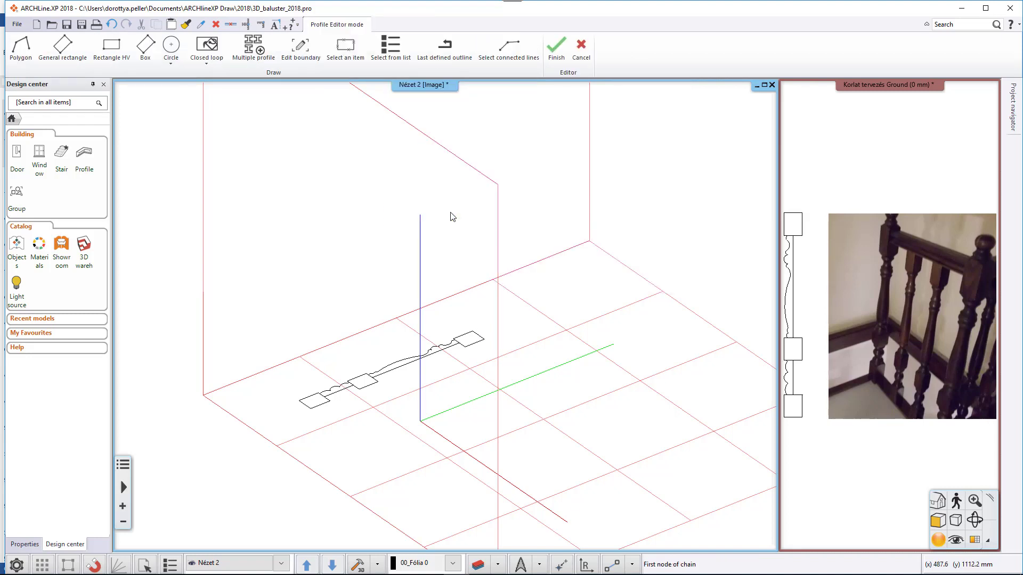
{"action": "right_click", "coordinate": [458, 246]}
{"action": "left_click", "coordinate": [489, 259]}
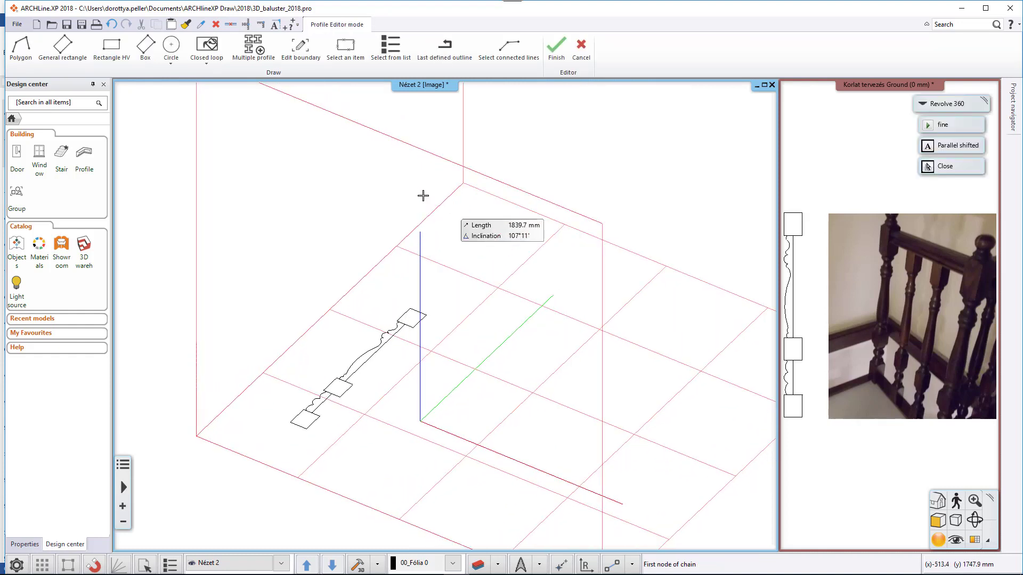
{"action": "left_click", "coordinate": [208, 46]}
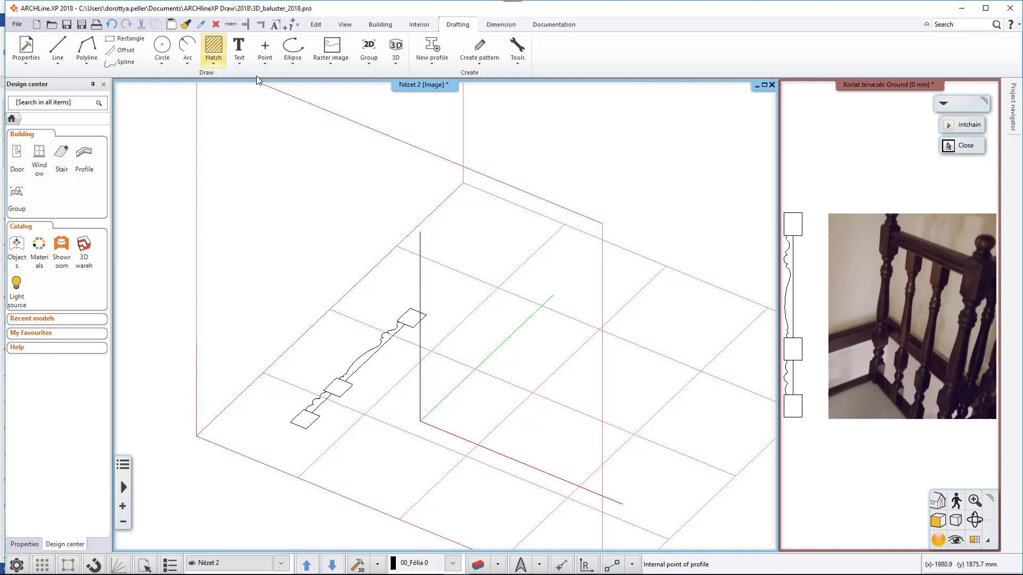
{"action": "left_click", "coordinate": [362, 357]}
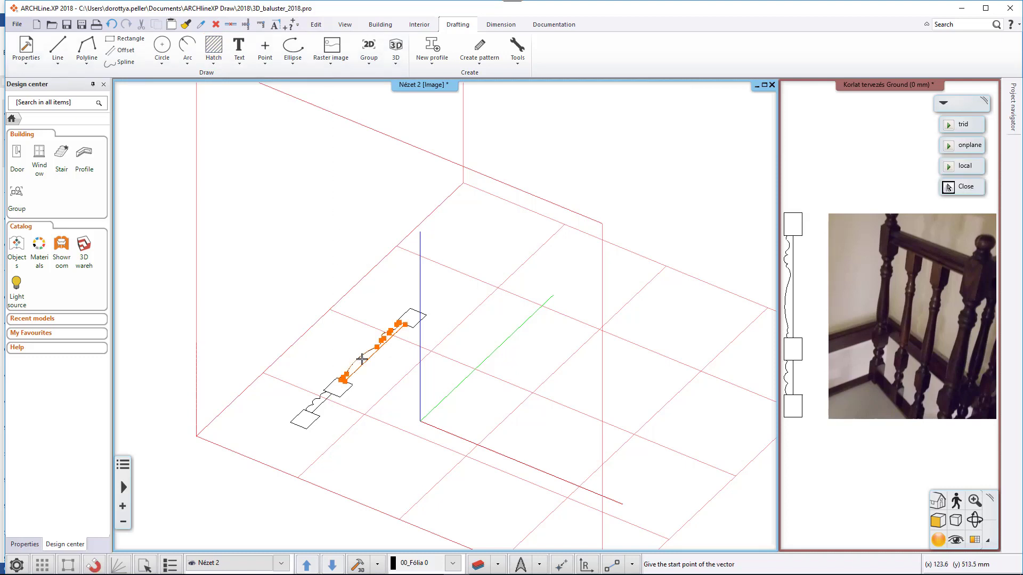
{"action": "left_click", "coordinate": [341, 376]}
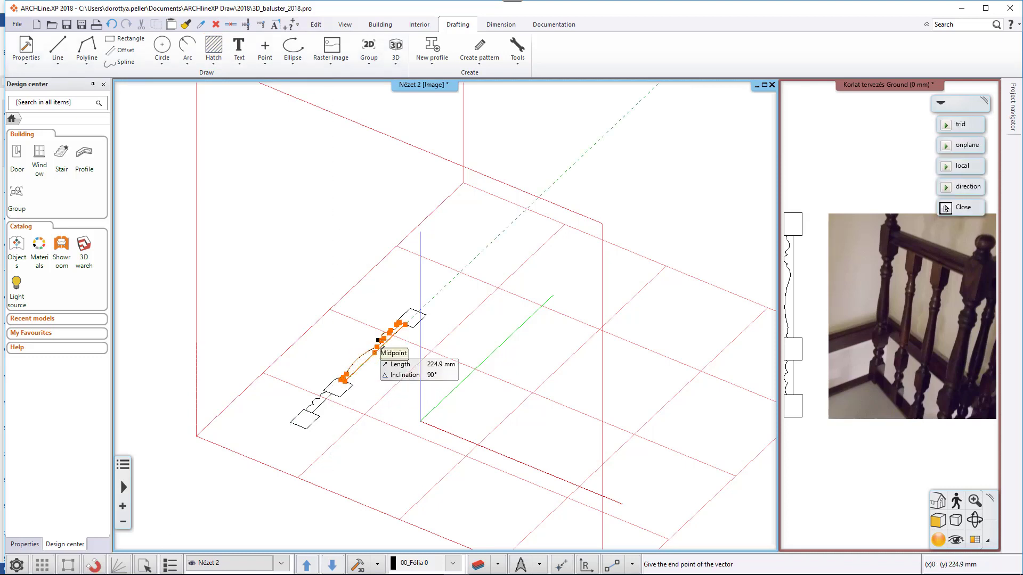
{"action": "left_click", "coordinate": [404, 318]}
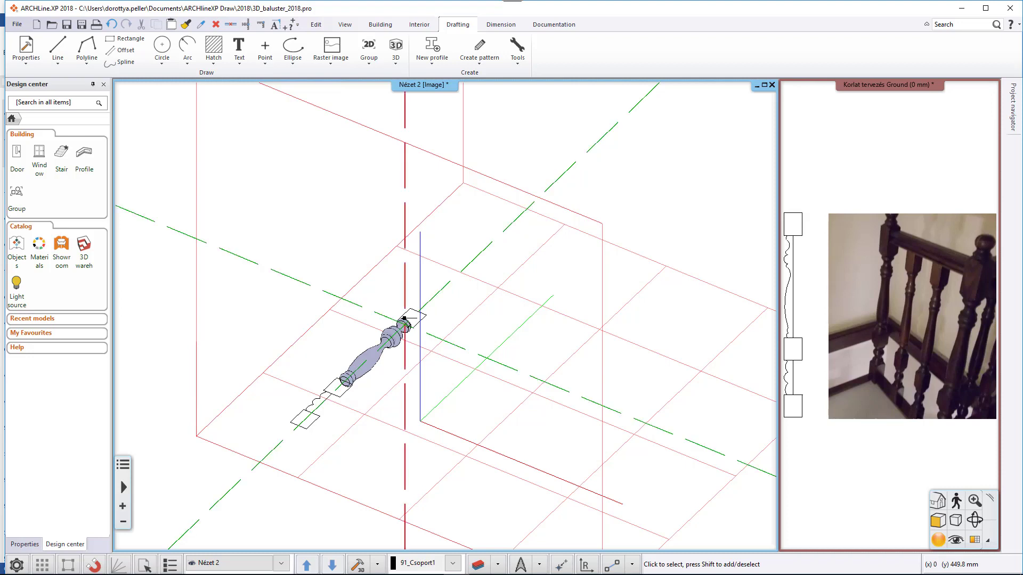
Run a second 360-degree revolve from an interior point and direction to finish the turned body
{"action": "left_click", "coordinate": [402, 65]}
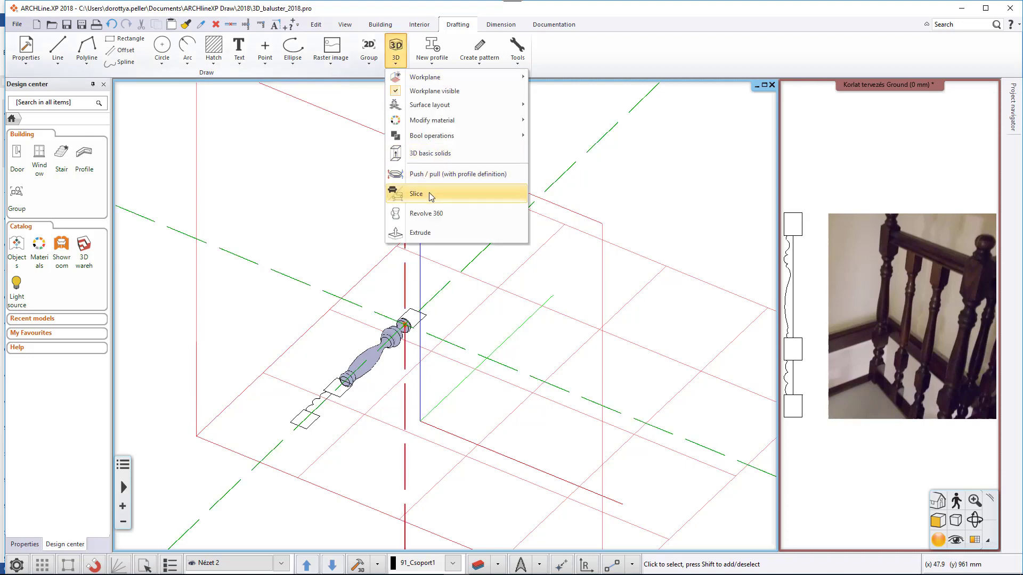
{"action": "left_click", "coordinate": [430, 213]}
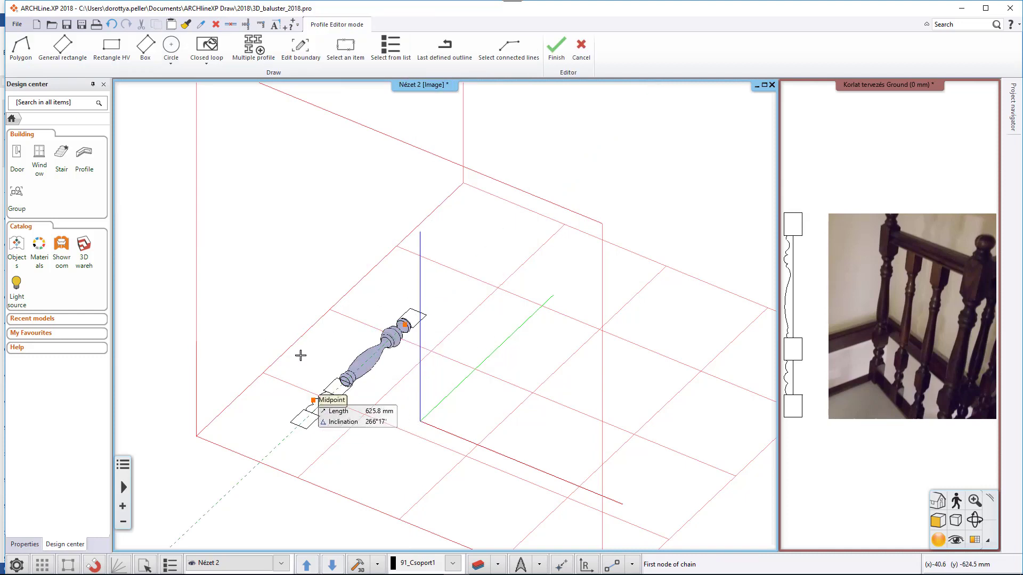
{"action": "left_click", "coordinate": [212, 60]}
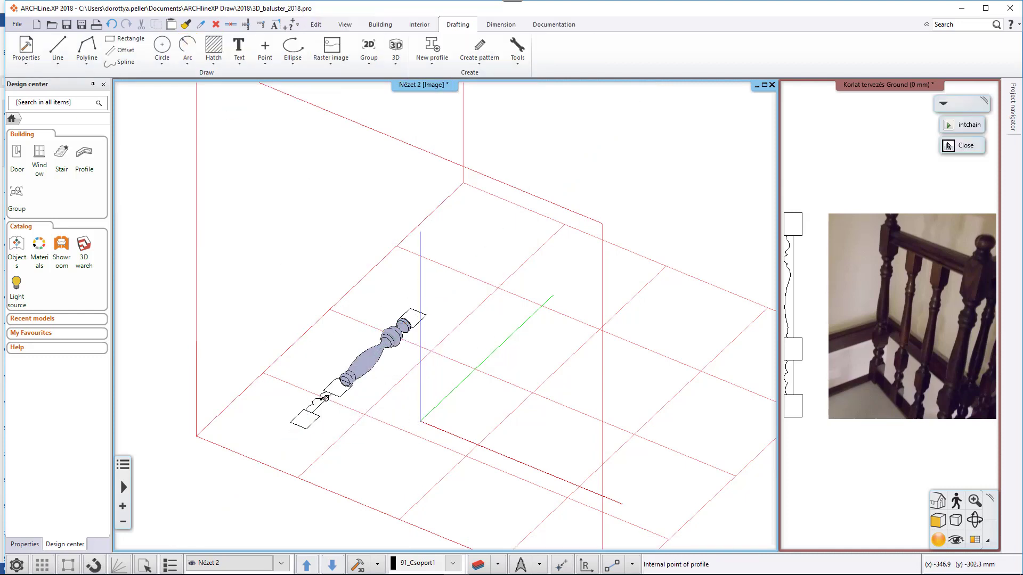
{"action": "left_click", "coordinate": [316, 400]}
{"action": "left_click", "coordinate": [314, 398]}
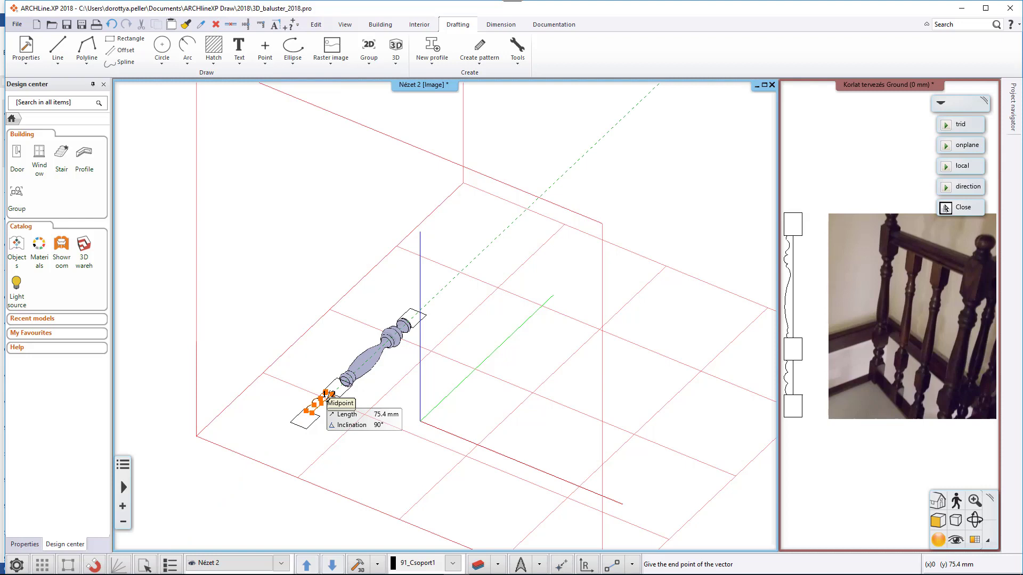
{"action": "left_click", "coordinate": [331, 394]}
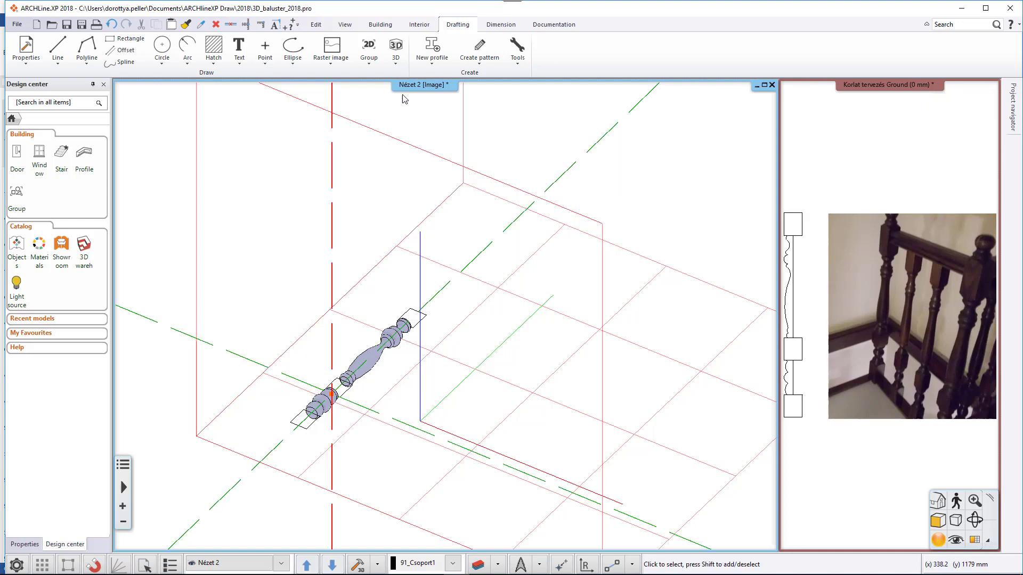
{"action": "left_click", "coordinate": [396, 64]}
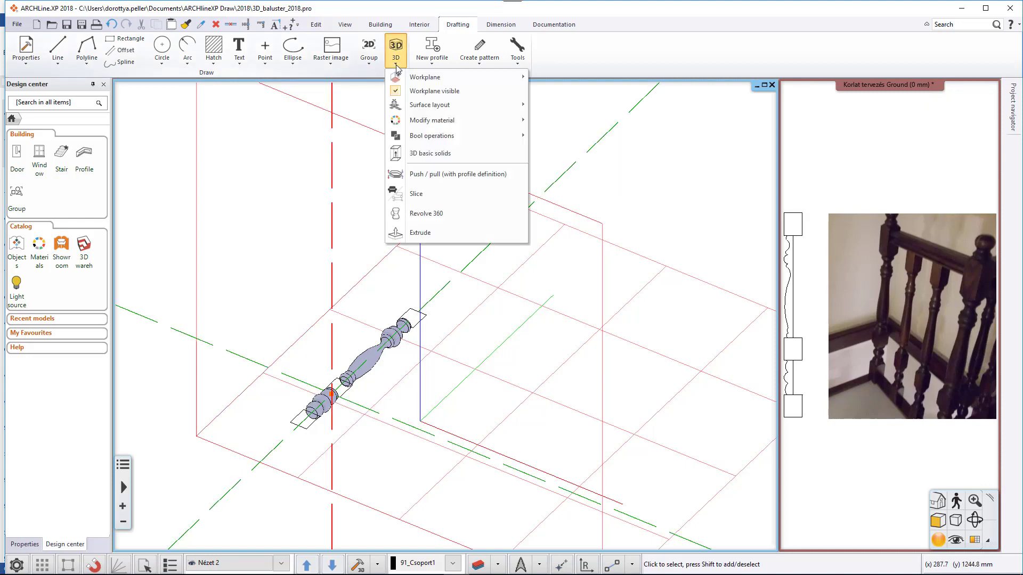
Extrude an 80 mm high square block at the baluster's base from an HV rectangle
{"action": "left_click", "coordinate": [431, 238]}
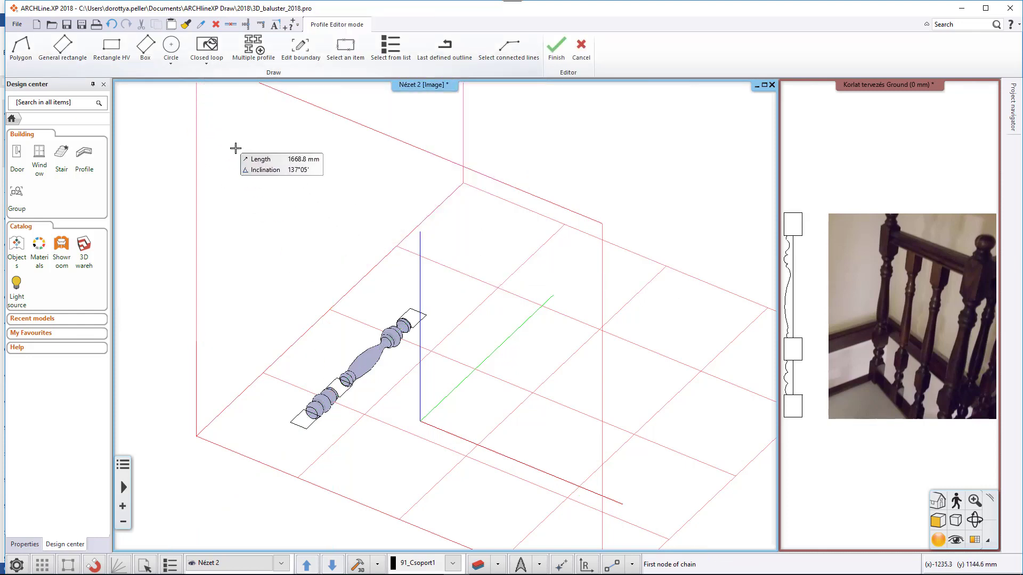
{"action": "left_click", "coordinate": [112, 45]}
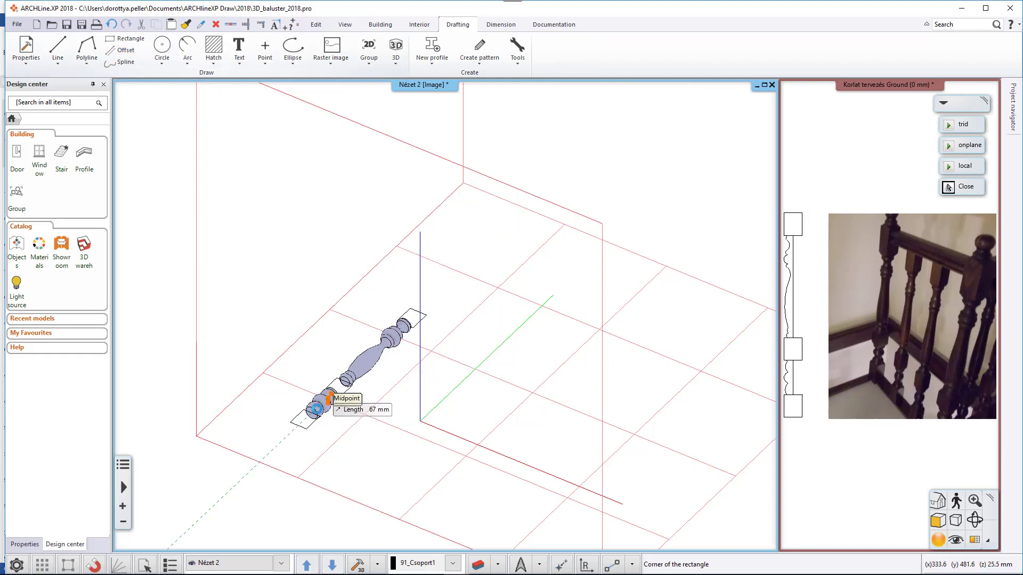
{"action": "left_click", "coordinate": [301, 407]}
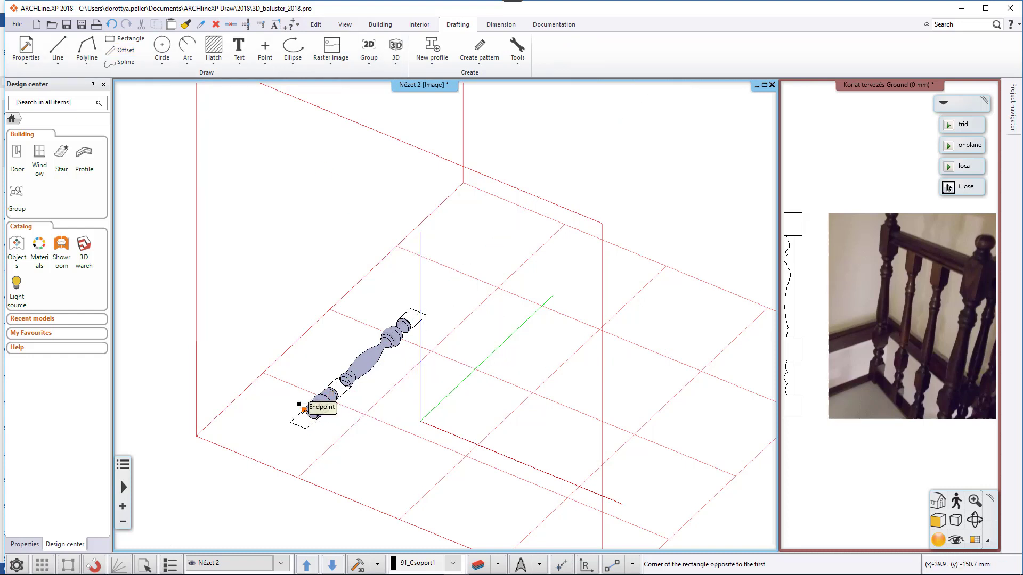
{"action": "left_click", "coordinate": [304, 421]}
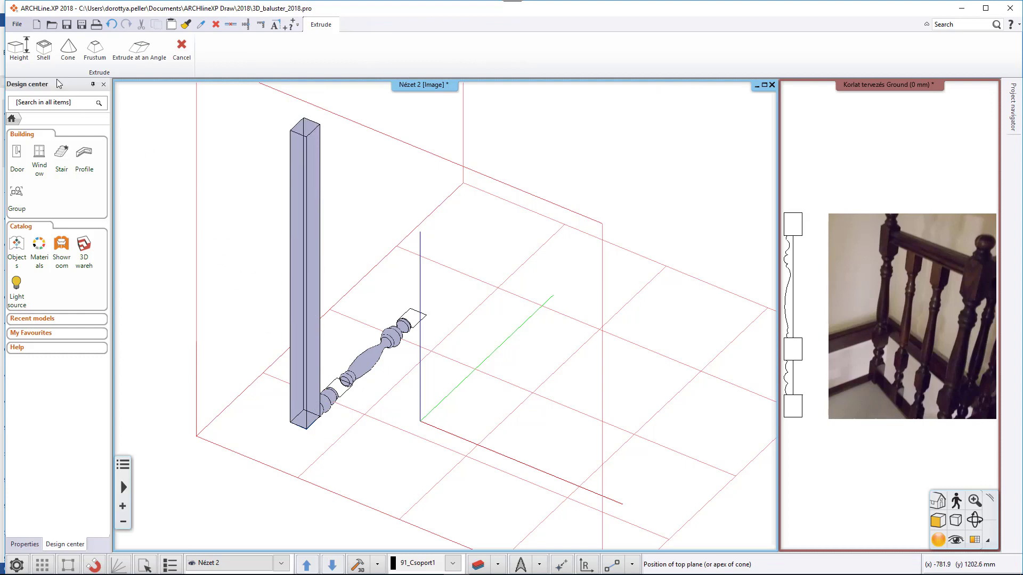
{"action": "left_click", "coordinate": [24, 59]}
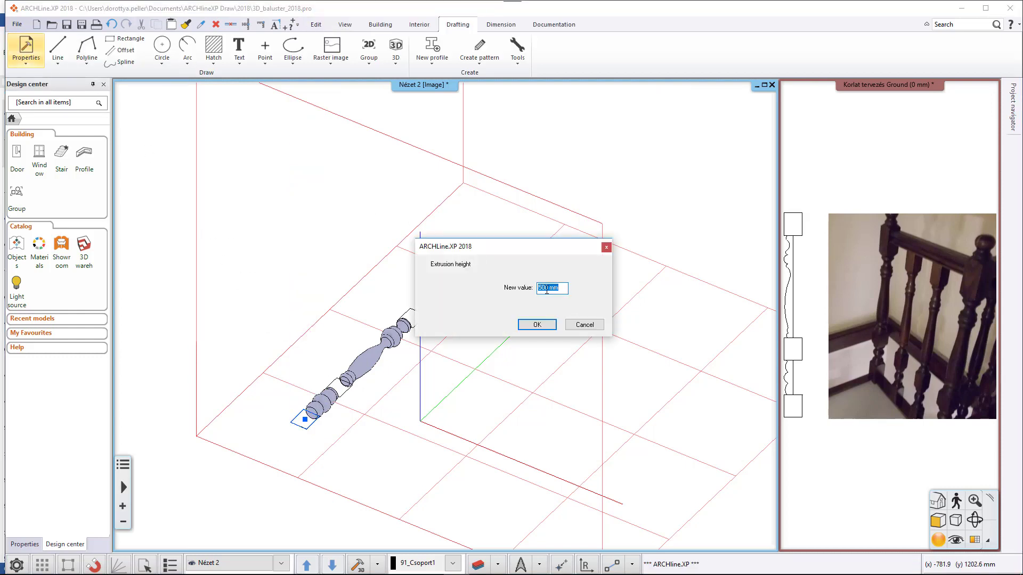
{"action": "left_click_drag", "start_coordinate": [549, 290], "coordinate": [510, 285]}
{"action": "type", "text": "80"}
{"action": "left_click", "coordinate": [535, 324]}
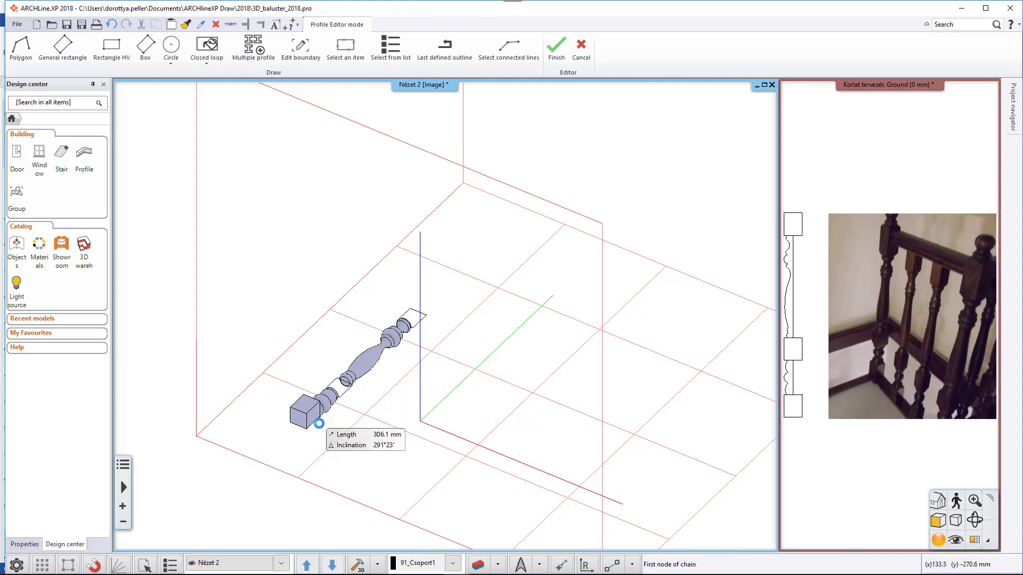
Extrude an 80 mm square block at the middle of the baluster
{"action": "left_click", "coordinate": [110, 46]}
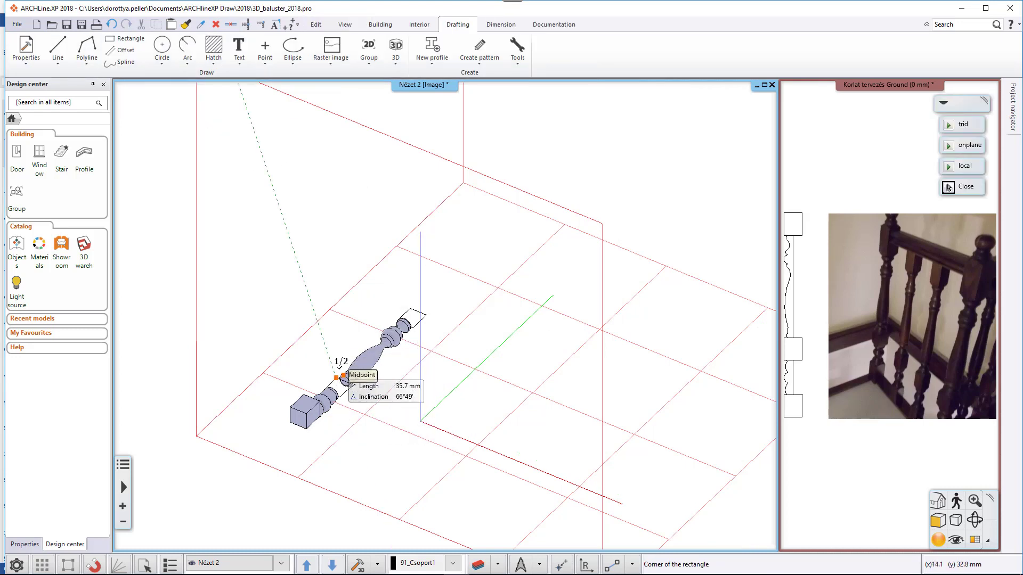
{"action": "left_click", "coordinate": [336, 379]}
{"action": "left_click", "coordinate": [339, 397]}
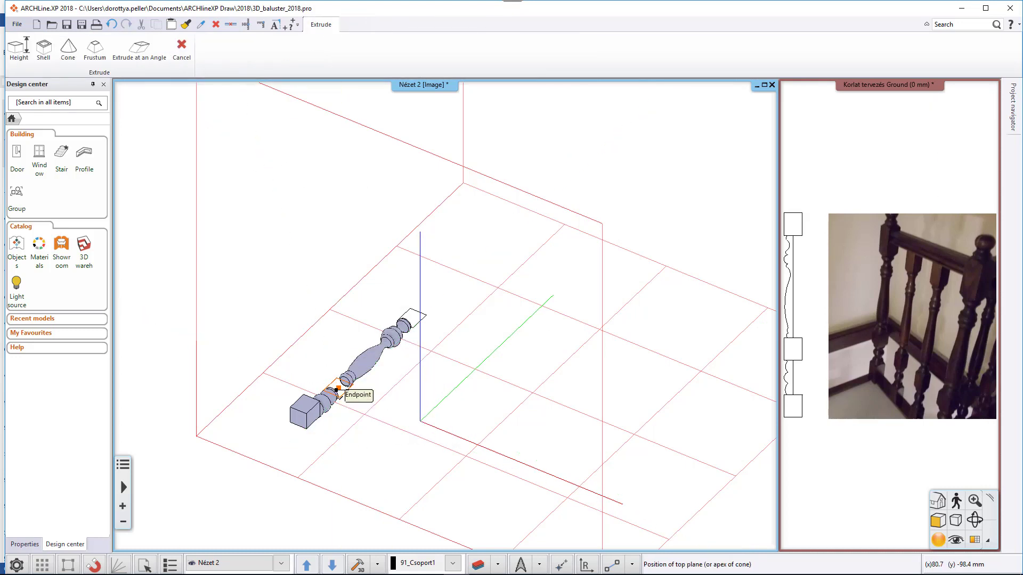
{"action": "key", "text": "Return"}
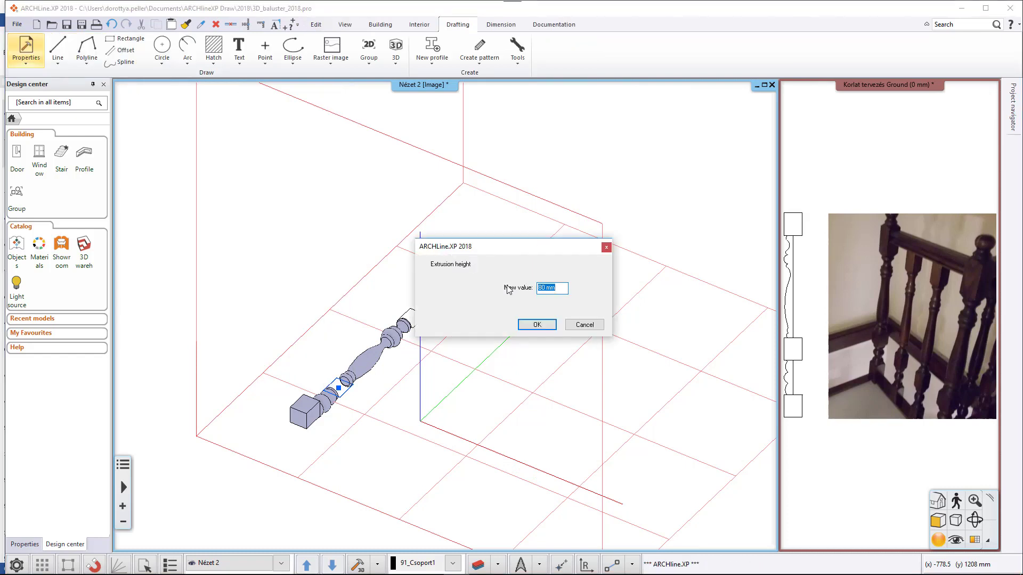
{"action": "left_click", "coordinate": [537, 325]}
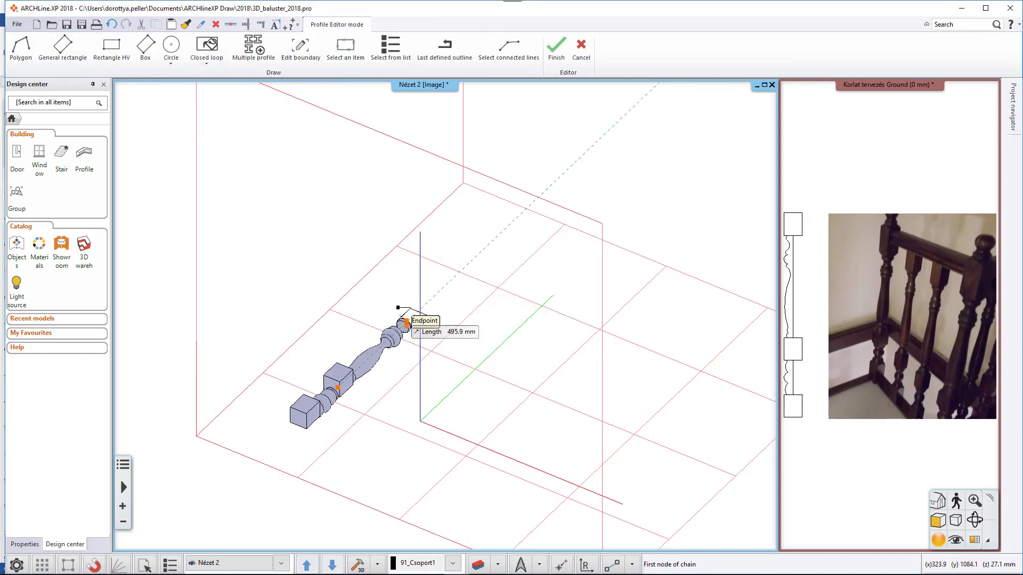
Extrude the top square block at 80 mm and finish profile editing
{"action": "left_click", "coordinate": [110, 43]}
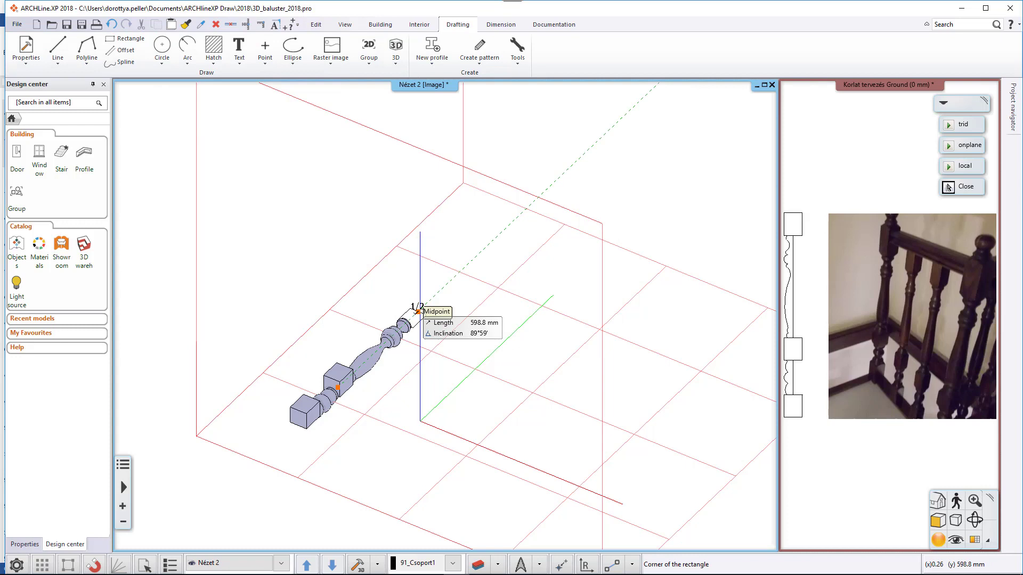
{"action": "left_click", "coordinate": [409, 306]}
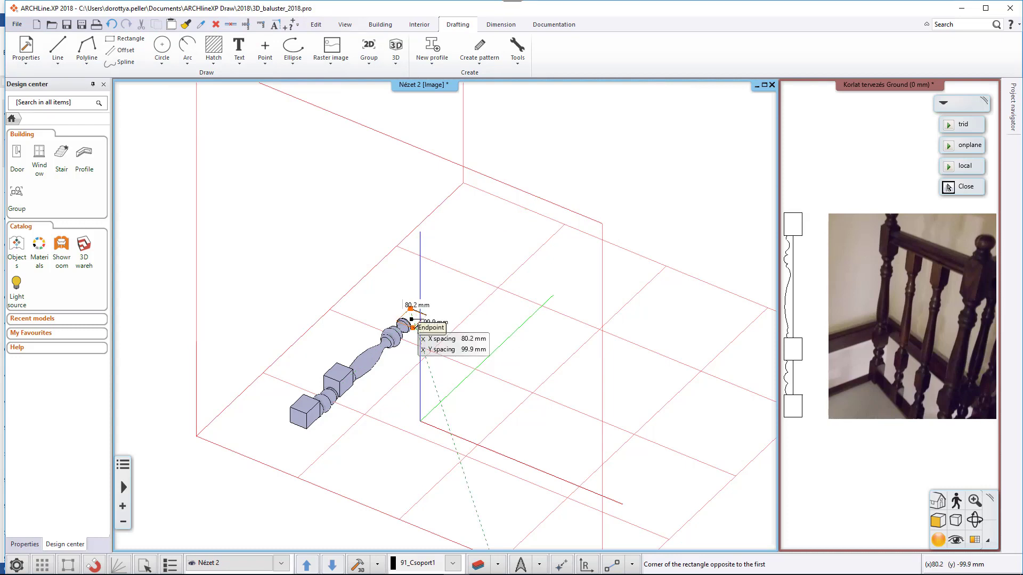
{"action": "left_click", "coordinate": [413, 326]}
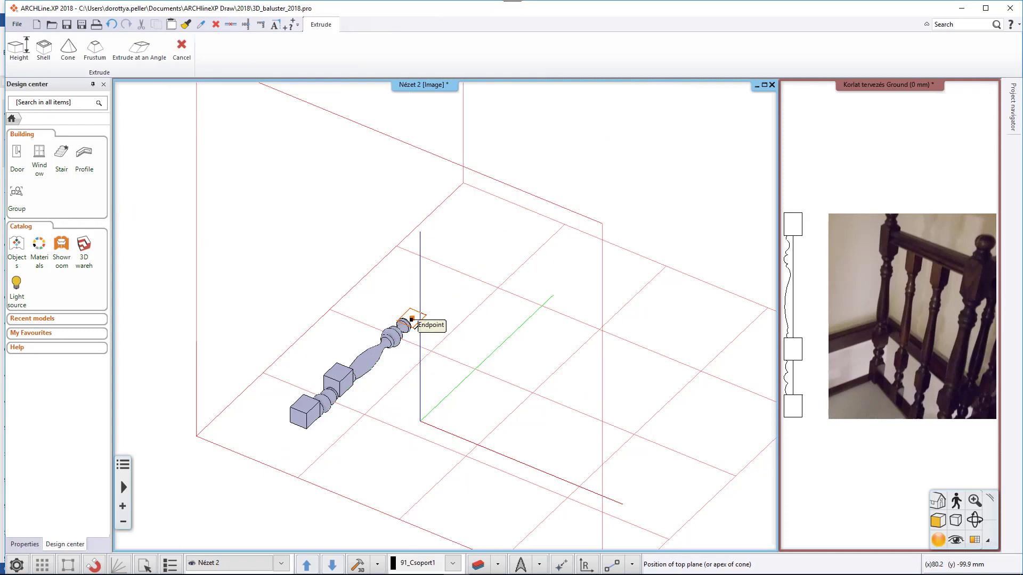
{"action": "left_click", "coordinate": [23, 59]}
{"action": "left_click", "coordinate": [530, 324]}
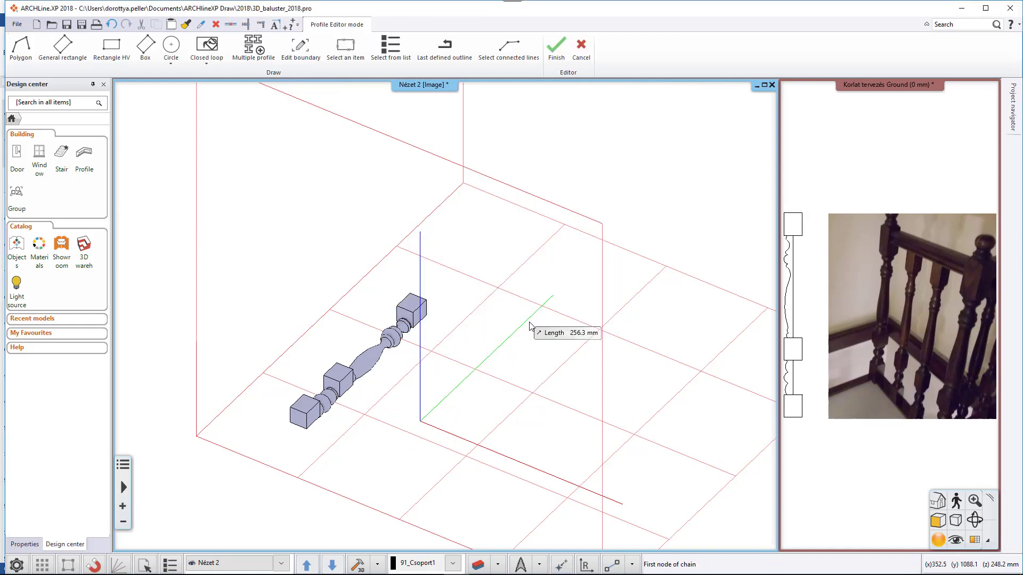
{"action": "left_click", "coordinate": [490, 351]}
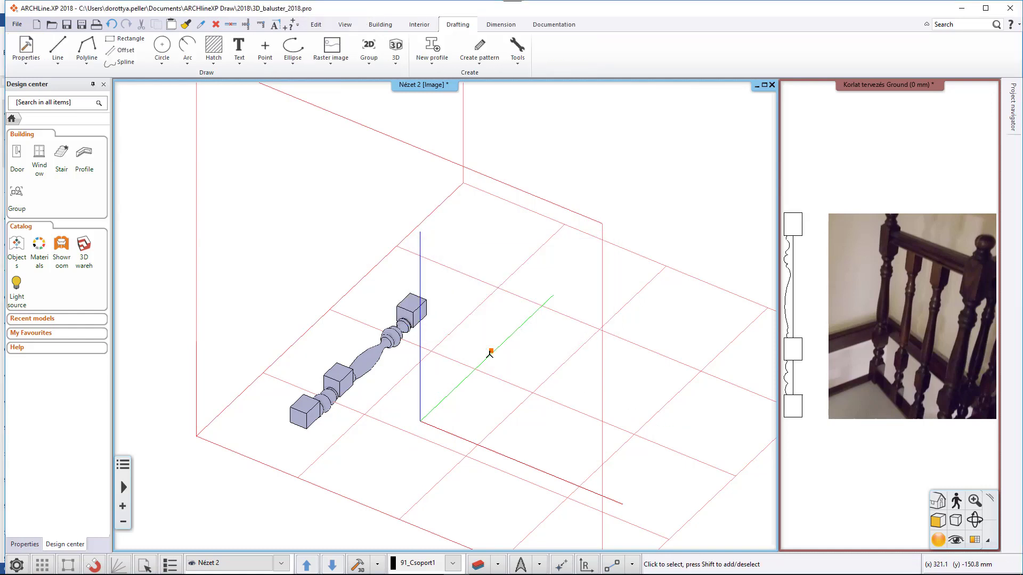
Select the top, middle and bottom blocks, copy and paste them back in place, then deselect
{"action": "left_click", "coordinate": [419, 313]}
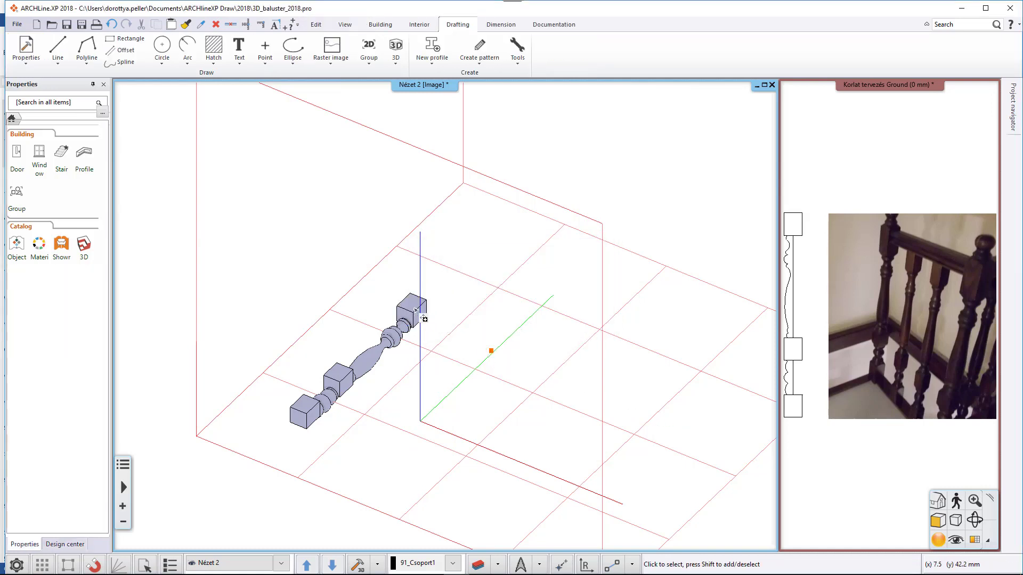
{"action": "left_click", "coordinate": [350, 375], "text": "shift"}
{"action": "left_click", "coordinate": [307, 417], "text": "shift"}
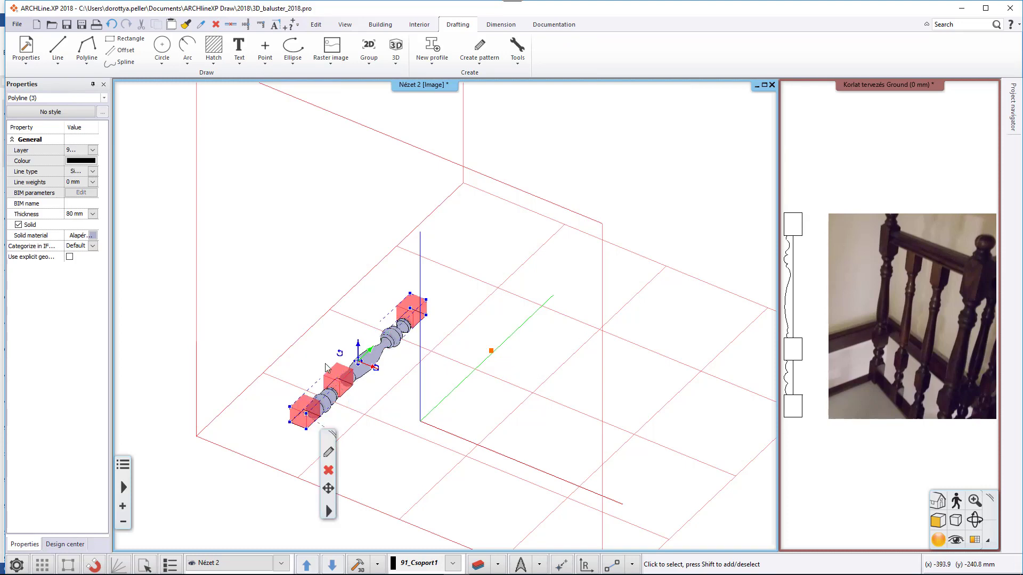
{"action": "left_click", "coordinate": [366, 355]}
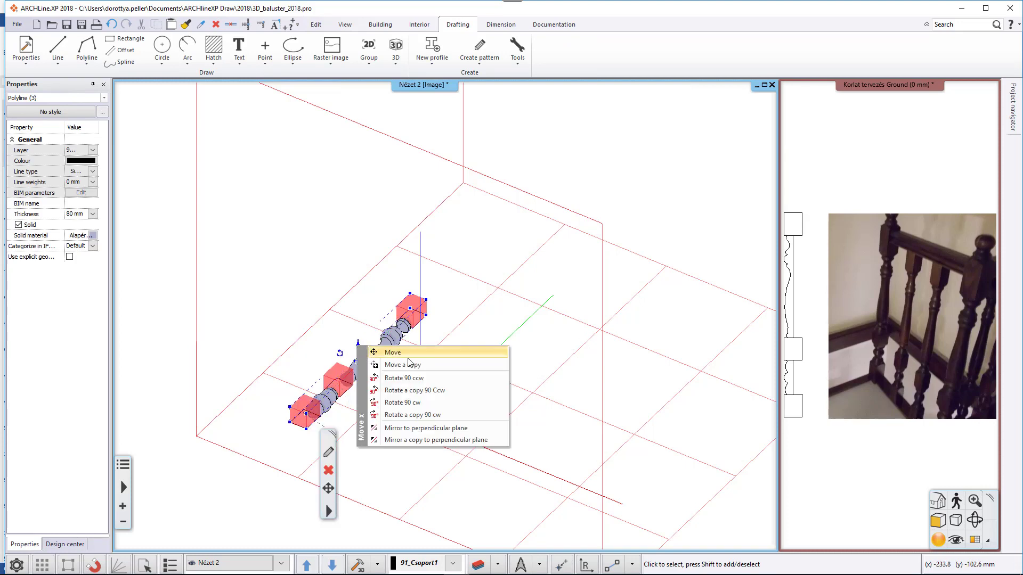
{"action": "key", "text": "Escape"}
{"action": "key", "text": "ctrl+c"}
{"action": "key", "text": "ctrl+v"}
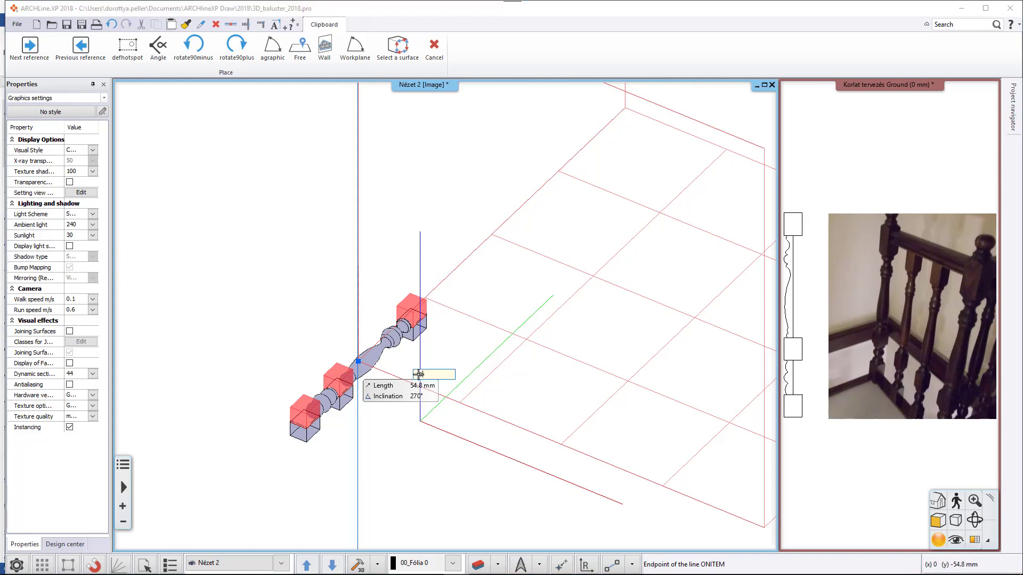
{"action": "left_click", "coordinate": [419, 374]}
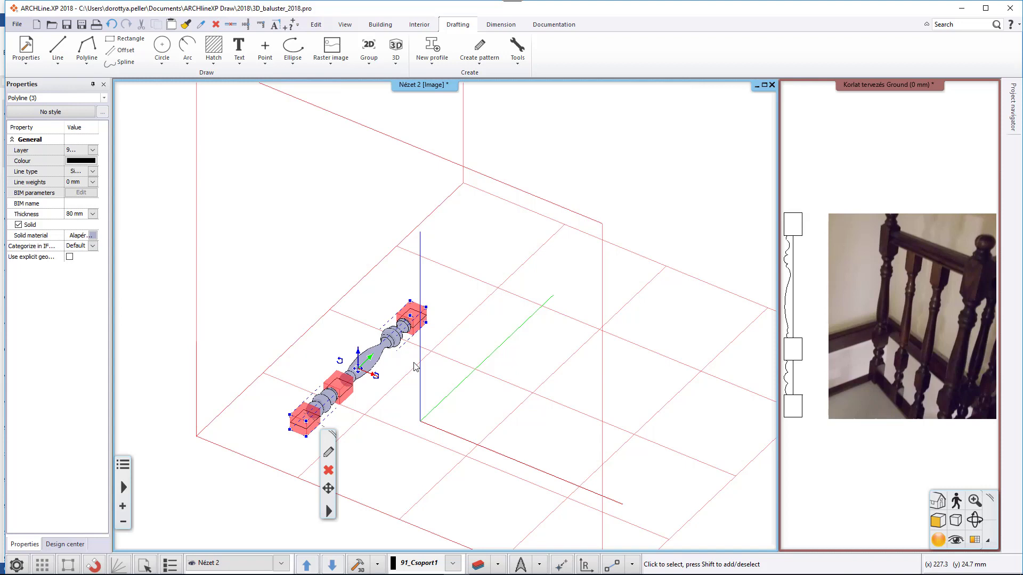
{"action": "left_click", "coordinate": [477, 387]}
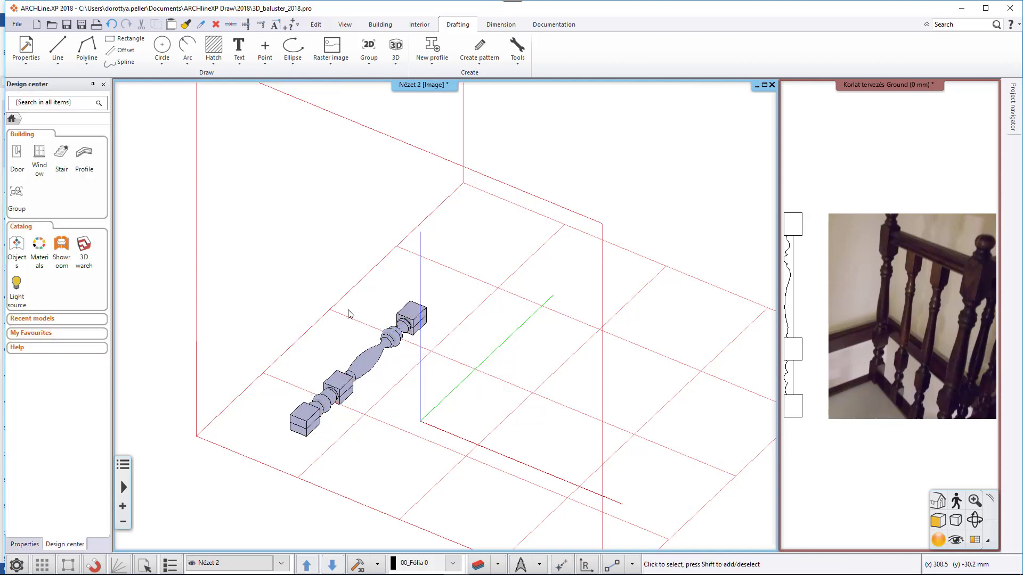
Window-select all 31 baluster elements and rotate them 90° counter-clockwise to stand upright
{"action": "left_click", "coordinate": [238, 238]}
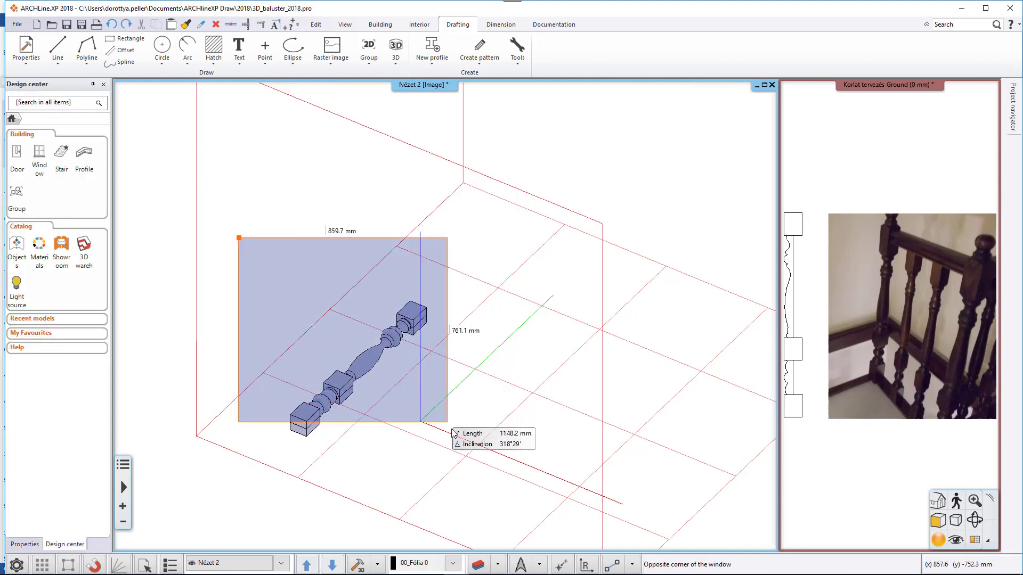
{"action": "left_click", "coordinate": [482, 465]}
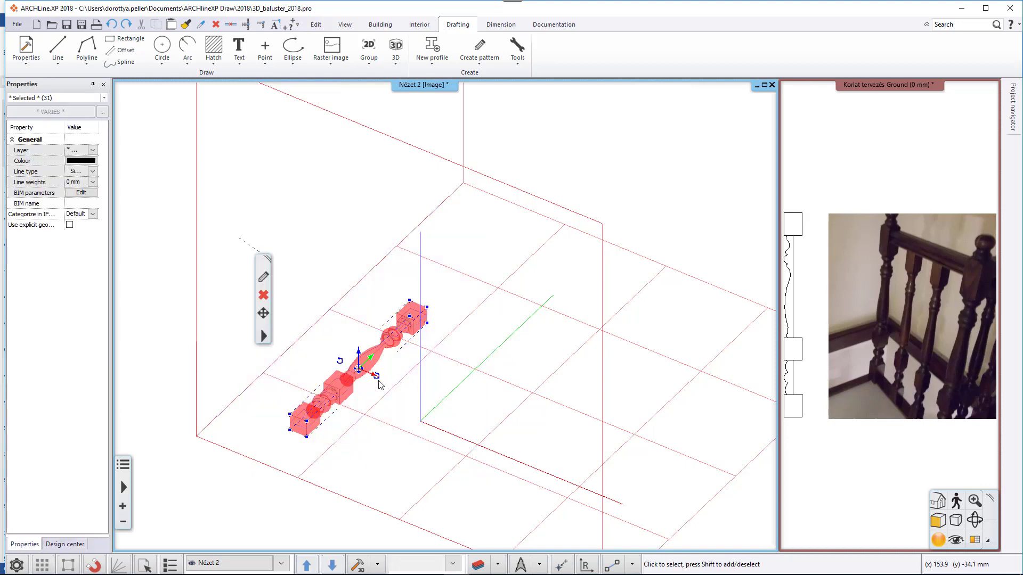
{"action": "scroll", "coordinate": [374, 385], "scroll_direction": "up", "scroll_amount": 1}
{"action": "scroll", "coordinate": [374, 385], "scroll_direction": "up", "scroll_amount": 2}
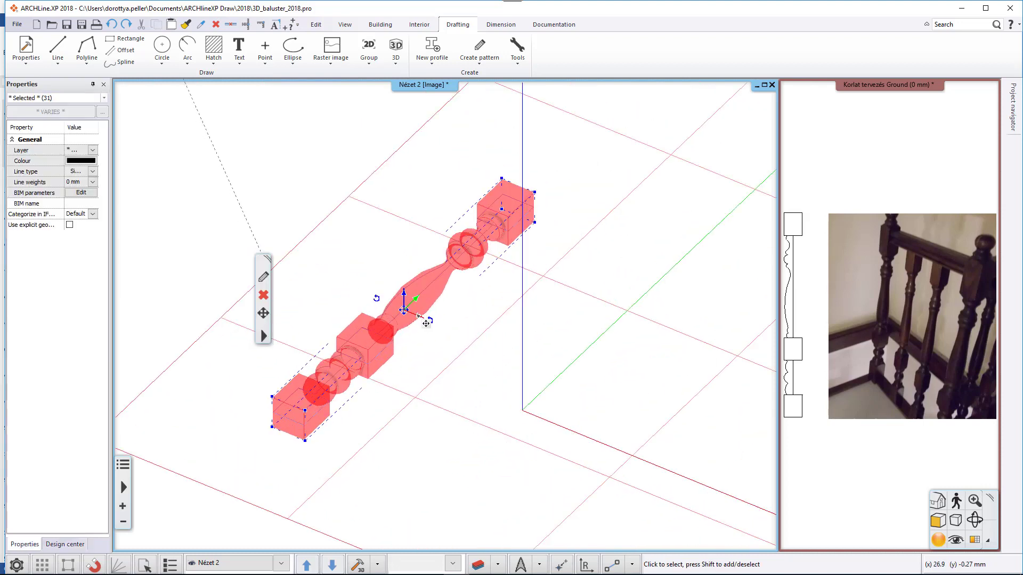
{"action": "left_click", "coordinate": [418, 316]}
{"action": "left_click", "coordinate": [458, 347]}
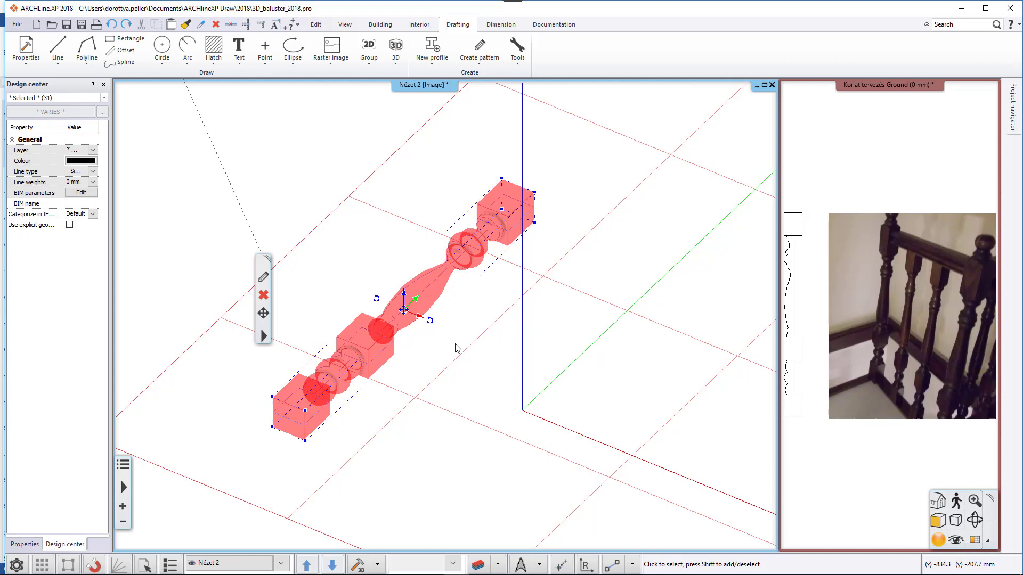
{"action": "scroll", "coordinate": [567, 338], "scroll_direction": "down", "scroll_amount": 3}
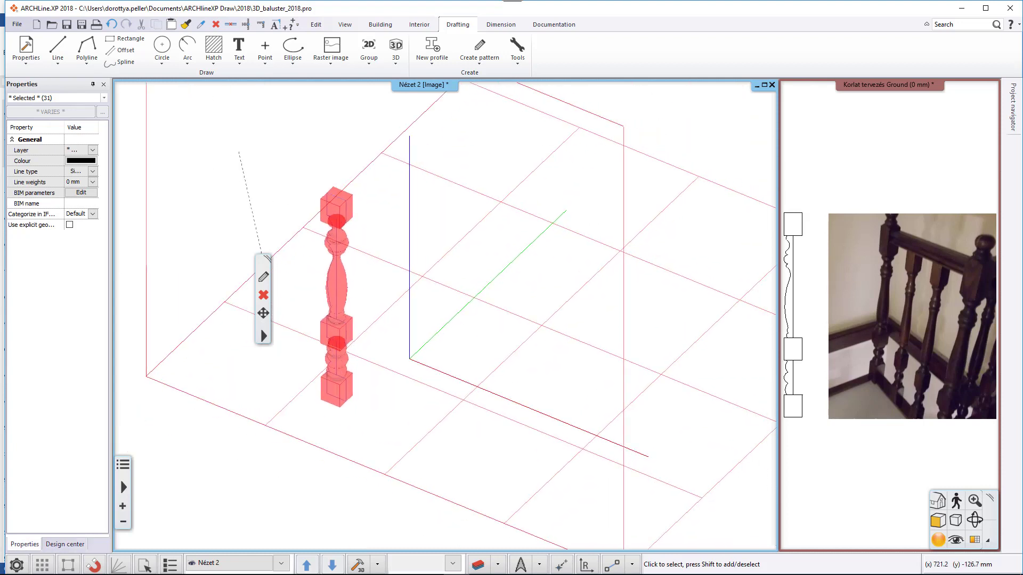
{"action": "left_click", "coordinate": [524, 337]}
{"action": "middle_click_drag", "start_coordinate": [436, 290], "coordinate": [455, 298]}
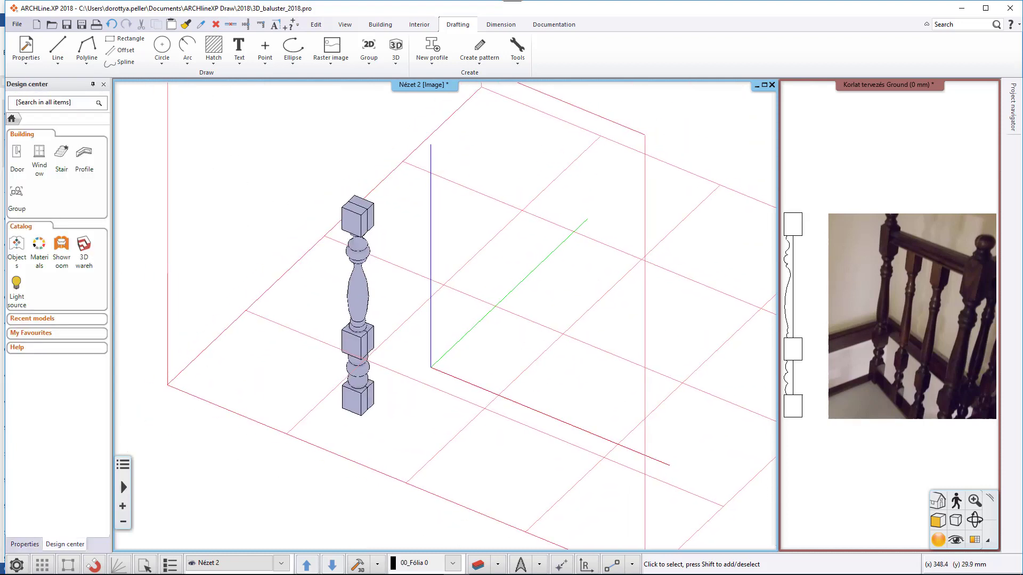
Drag the TEAK01 material from Materials > WOOD > Hardwoods onto the baluster
{"action": "left_click", "coordinate": [40, 248]}
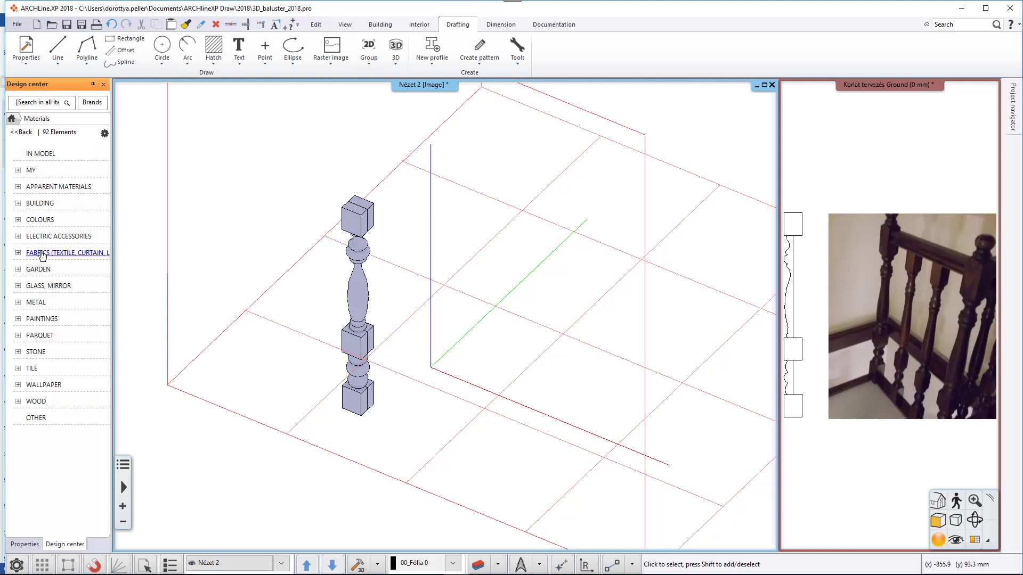
{"action": "left_click", "coordinate": [37, 402]}
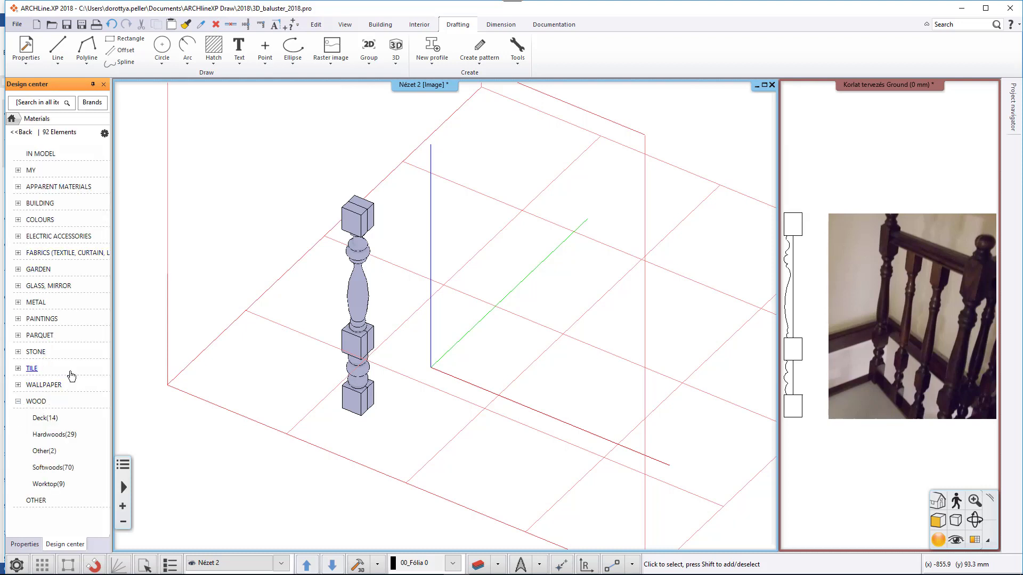
{"action": "left_click", "coordinate": [59, 434]}
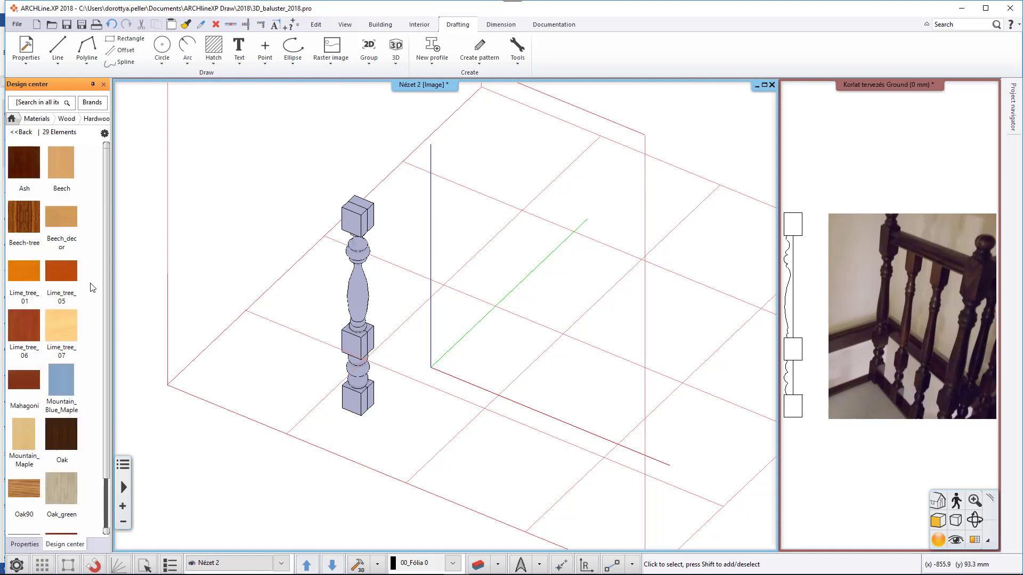
{"action": "scroll", "coordinate": [93, 287], "scroll_direction": "down", "scroll_amount": 3}
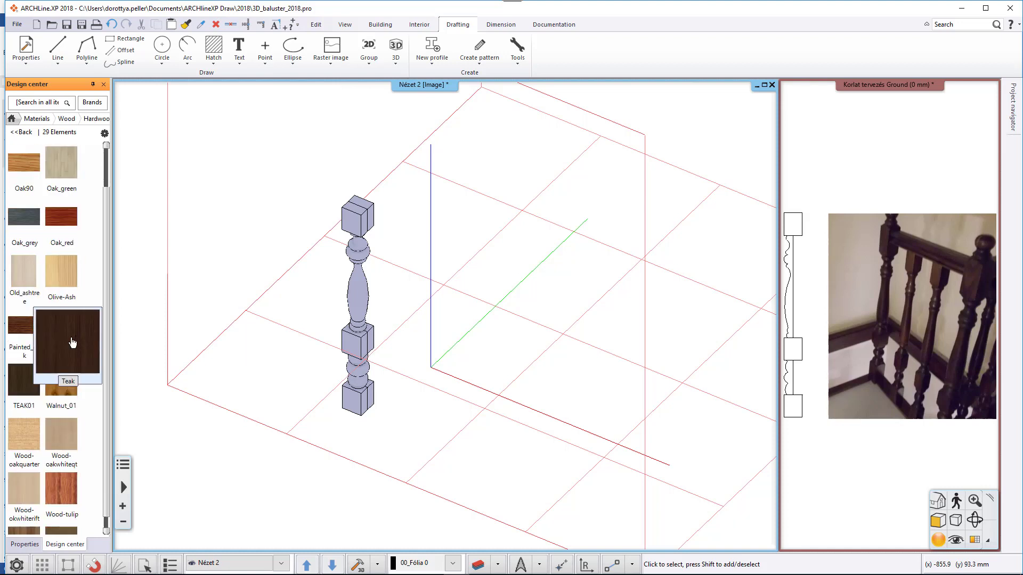
{"action": "left_click_drag", "start_coordinate": [24, 379], "coordinate": [351, 217]}
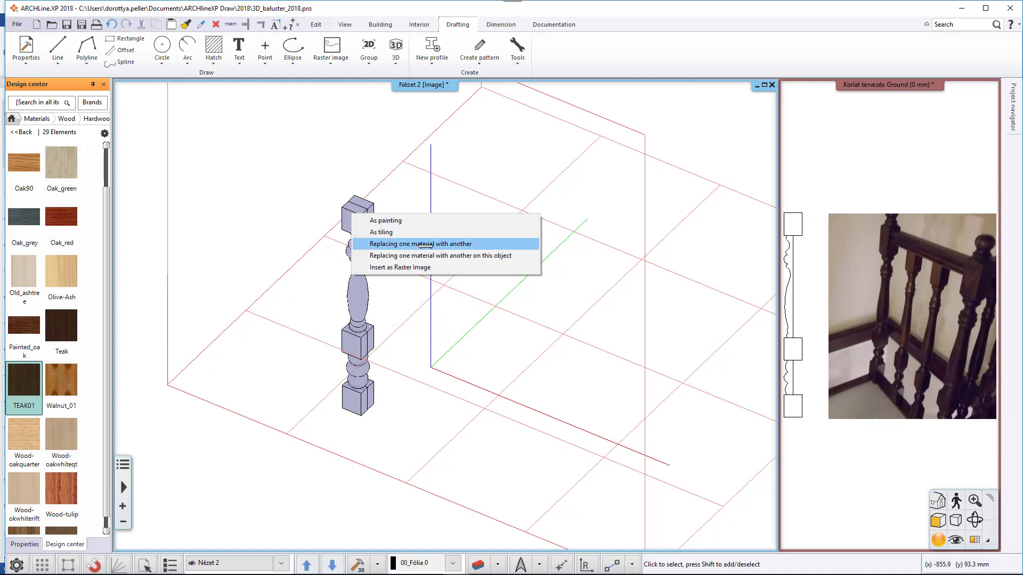
Replace the material with teak on the top block, shaft, middle block, lower ball and base
{"action": "left_click", "coordinate": [497, 244]}
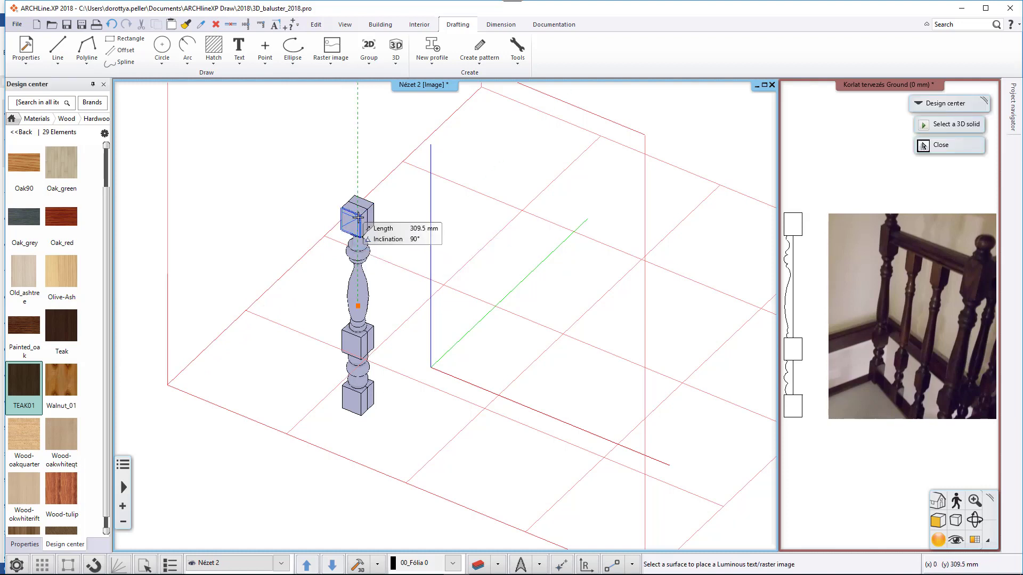
{"action": "left_click", "coordinate": [357, 216]}
{"action": "left_click", "coordinate": [356, 251]}
{"action": "left_click", "coordinate": [355, 342]}
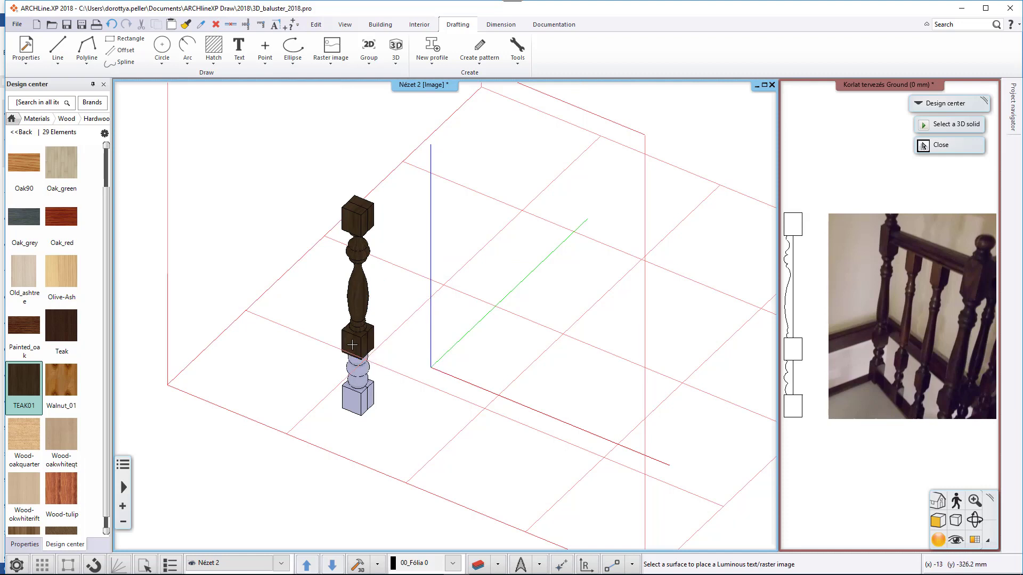
{"action": "left_click", "coordinate": [355, 381]}
{"action": "left_click", "coordinate": [359, 398]}
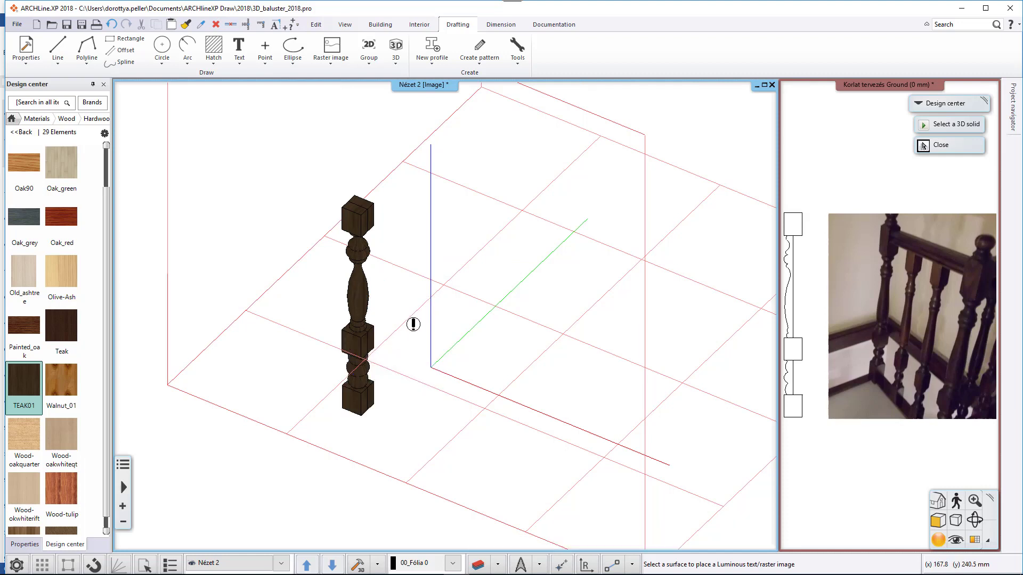
{"action": "key", "text": "Escape"}
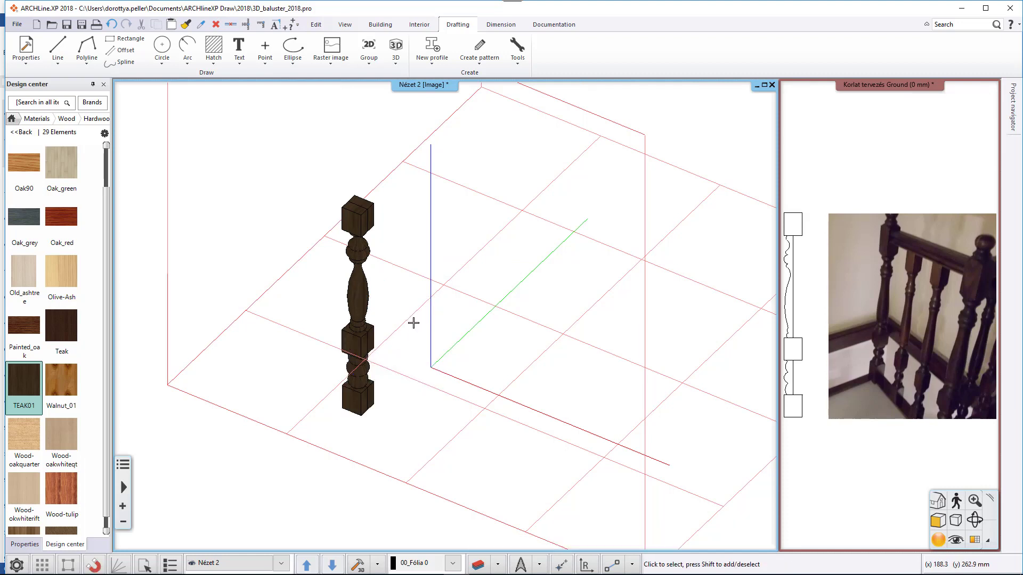
Select all five teak baluster solids and move them beside the profile outline
{"action": "left_click", "coordinate": [361, 236]}
{"action": "left_click", "coordinate": [358, 296], "text": "shift"}
{"action": "left_click", "coordinate": [353, 345], "text": "shift"}
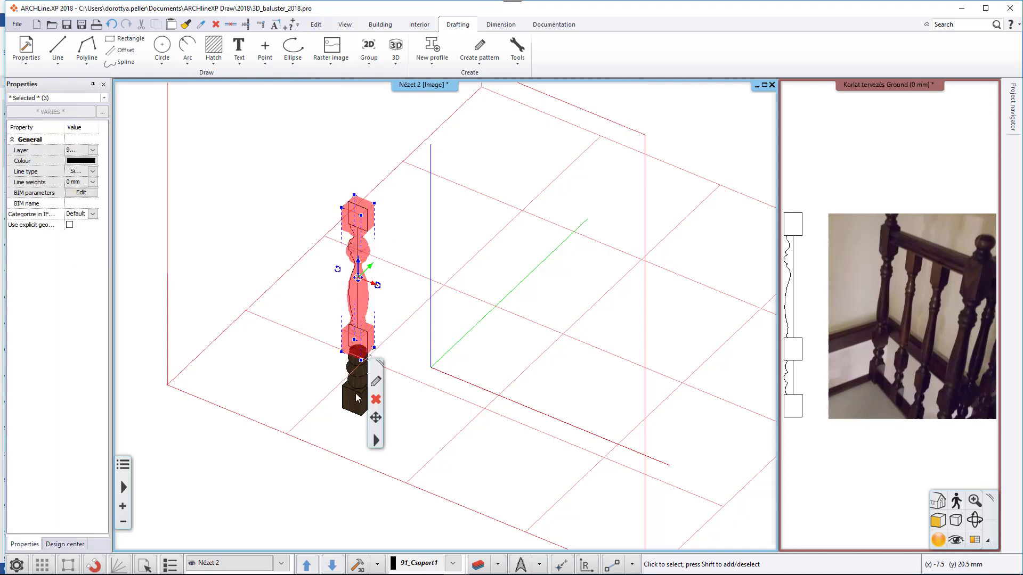
{"action": "left_click", "coordinate": [356, 370], "text": "shift"}
{"action": "left_click", "coordinate": [356, 398], "text": "shift"}
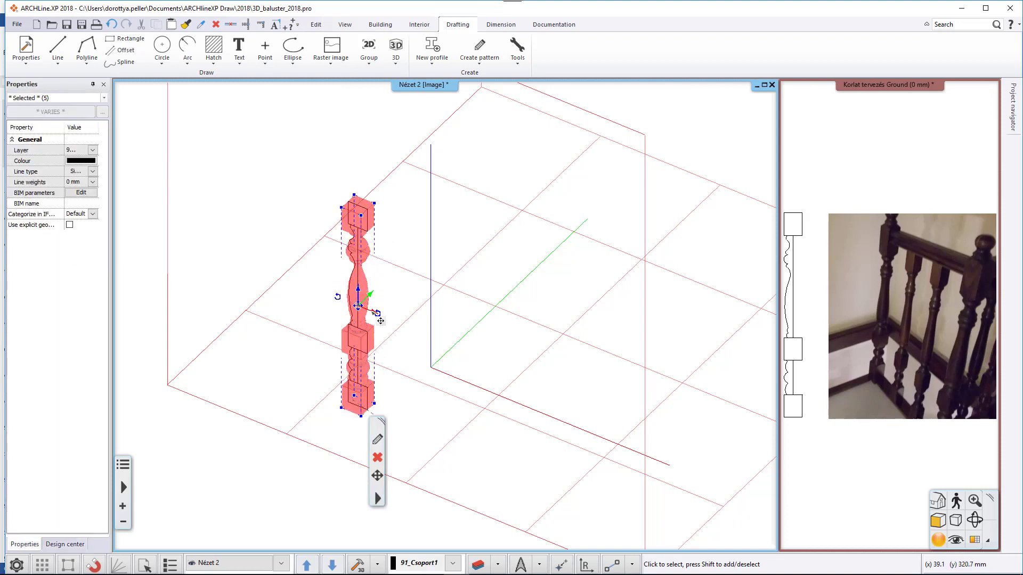
{"action": "left_click", "coordinate": [380, 321]}
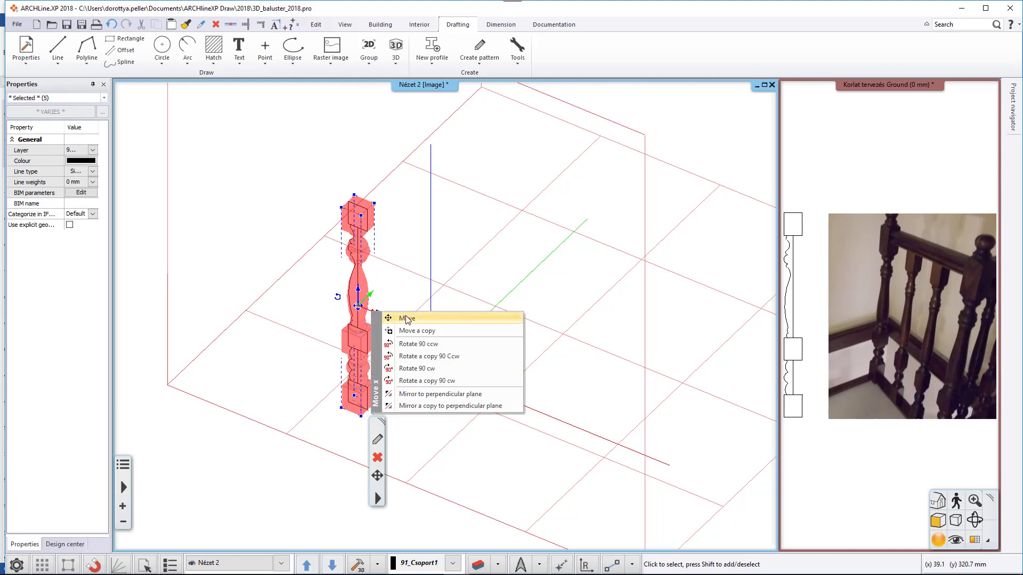
{"action": "left_click", "coordinate": [394, 317]}
{"action": "left_click", "coordinate": [307, 291]}
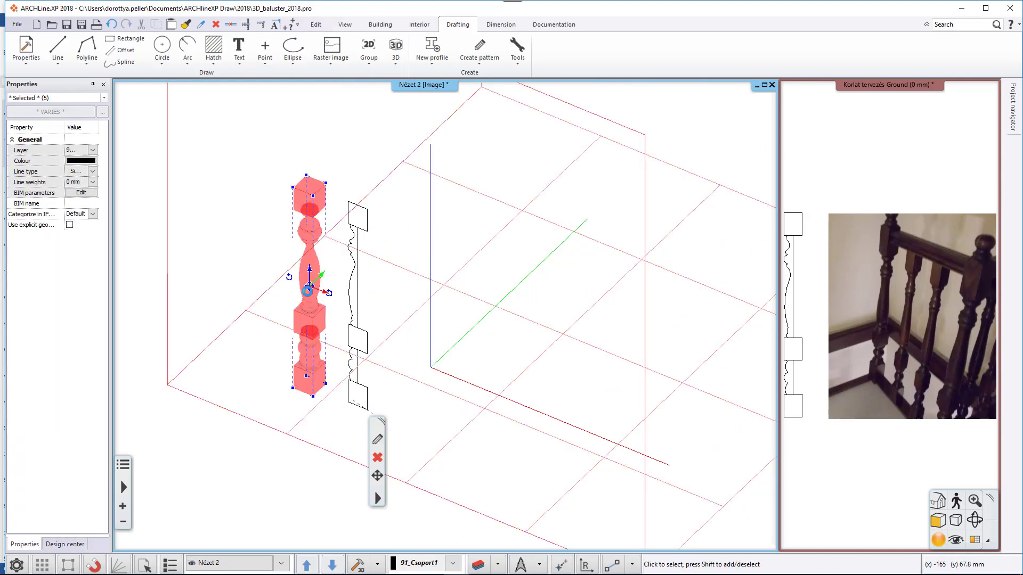
Window-select the five baluster parts and start a new single library object from them
{"action": "key", "text": "Escape"}
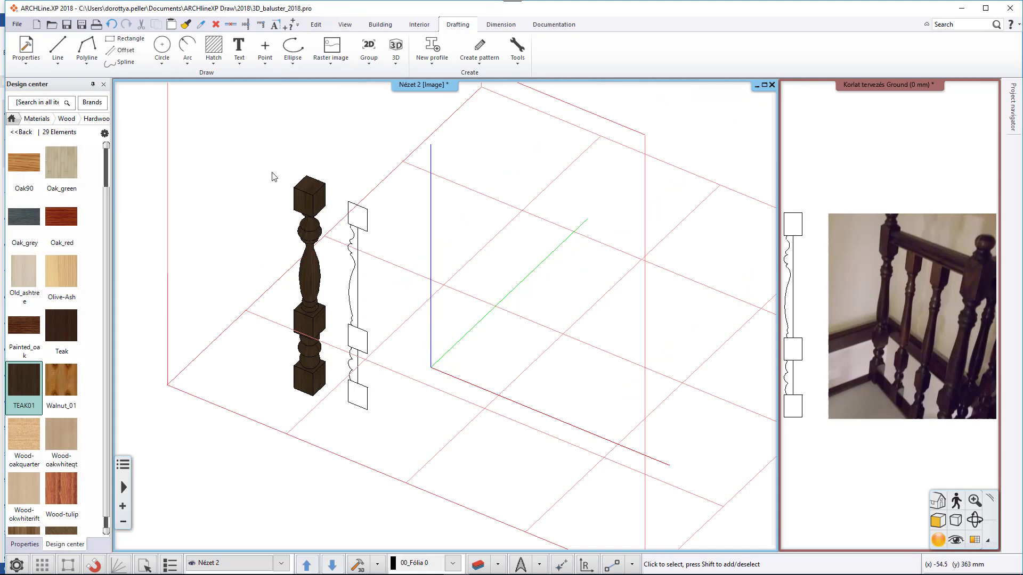
{"action": "left_click", "coordinate": [251, 156]}
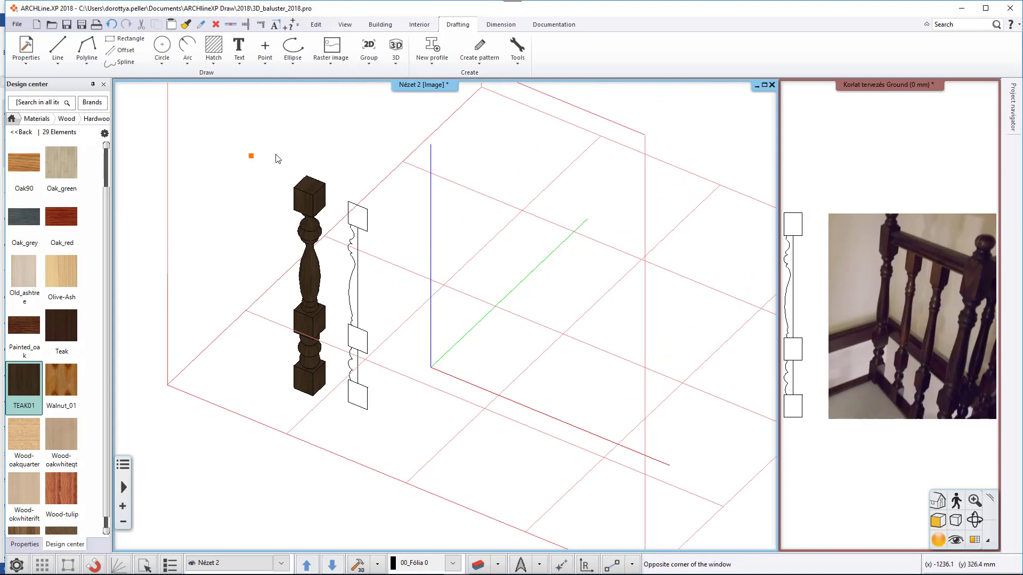
{"action": "left_click", "coordinate": [329, 410]}
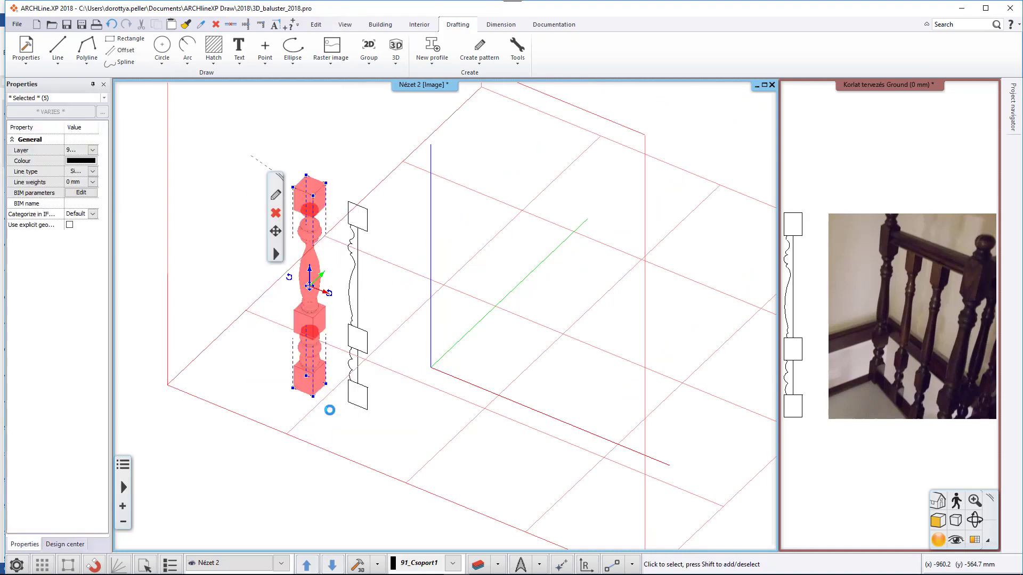
{"action": "left_click", "coordinate": [420, 25]}
{"action": "left_click", "coordinate": [148, 58]}
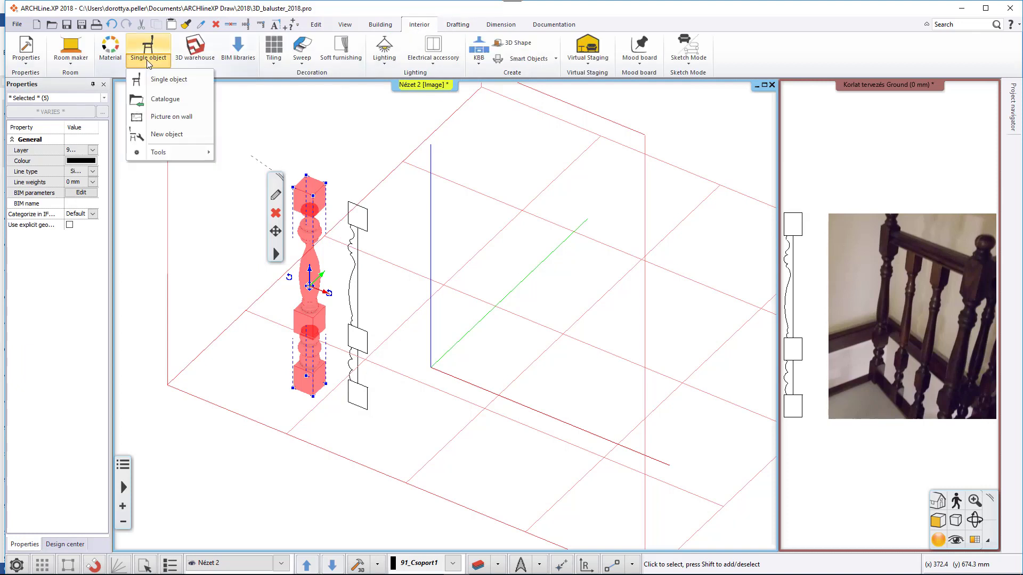
{"action": "left_click", "coordinate": [189, 137]}
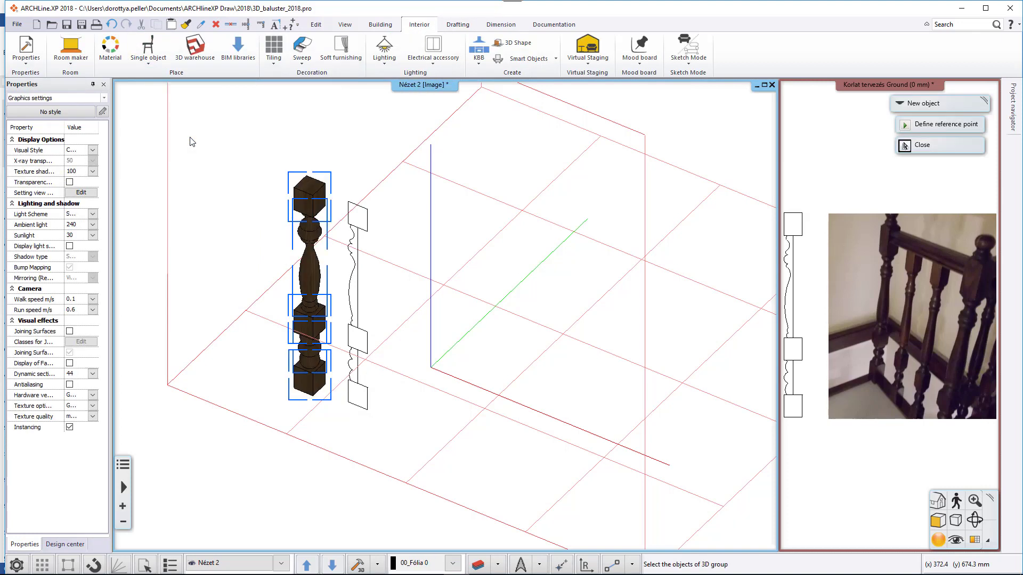
Name the object 'Baluster 1', file it under INDUSTRIAL Balustrades, and save it
{"action": "right_click", "coordinate": [417, 305]}
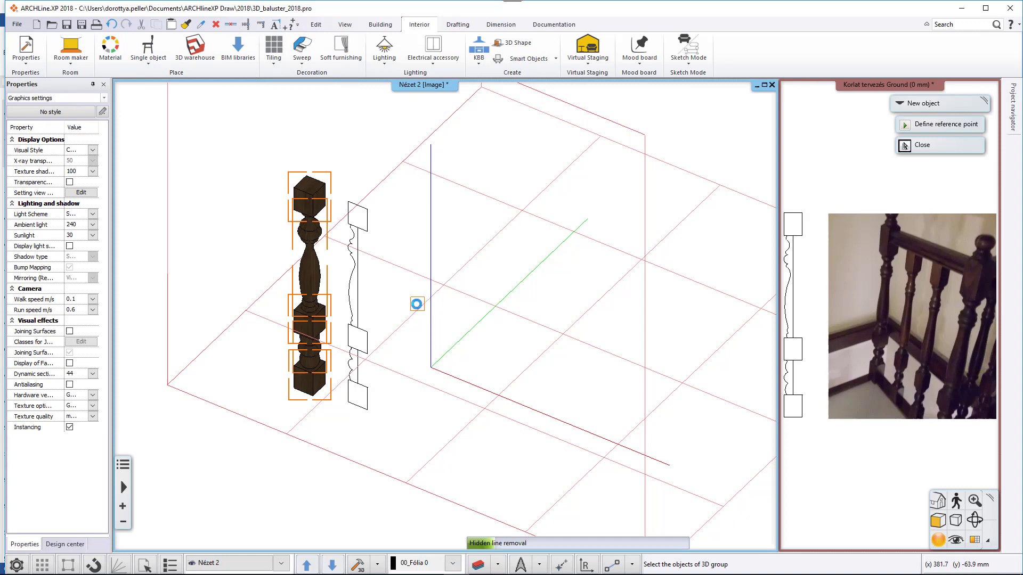
{"action": "type", "text": "Baluster 1"}
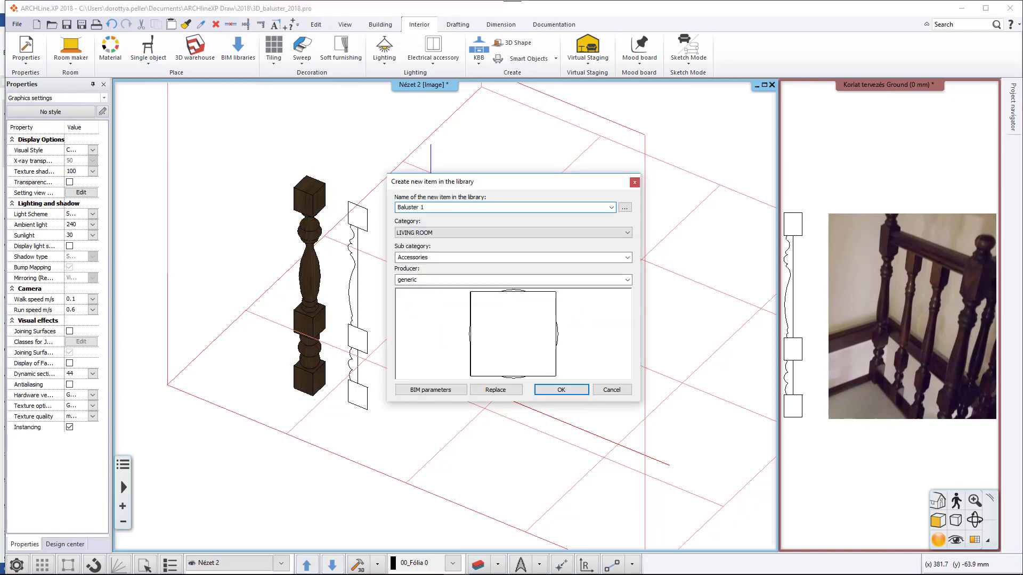
{"action": "left_click", "coordinate": [422, 234]}
{"action": "left_click", "coordinate": [555, 257]}
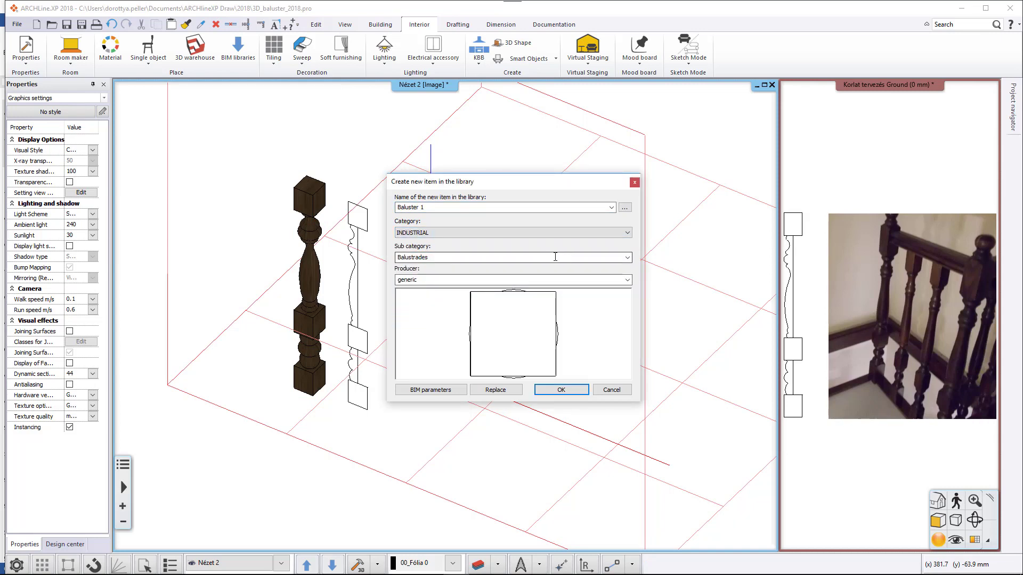
{"action": "left_click", "coordinate": [558, 388]}
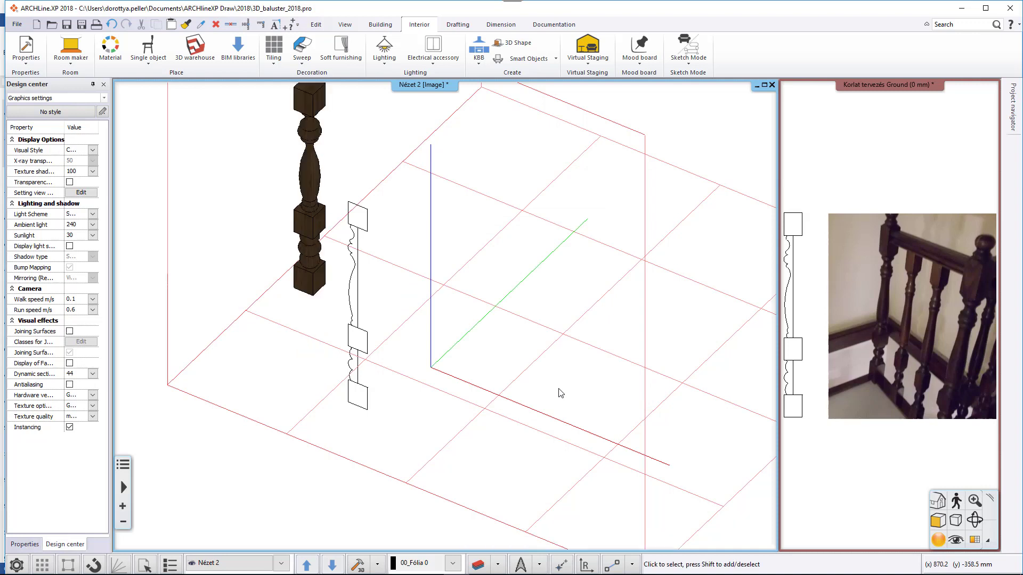
{"action": "scroll", "coordinate": [604, 287], "scroll_direction": "down", "scroll_amount": 5}
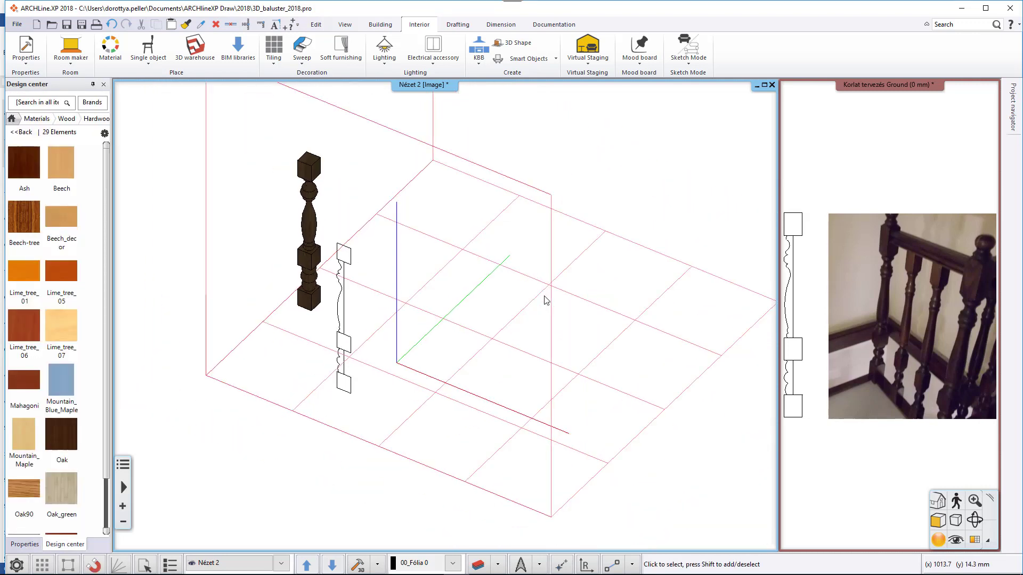
In the railing plan view, draw a closed 2560 × 1667 mm rectangular slab
{"action": "left_click", "coordinate": [855, 458]}
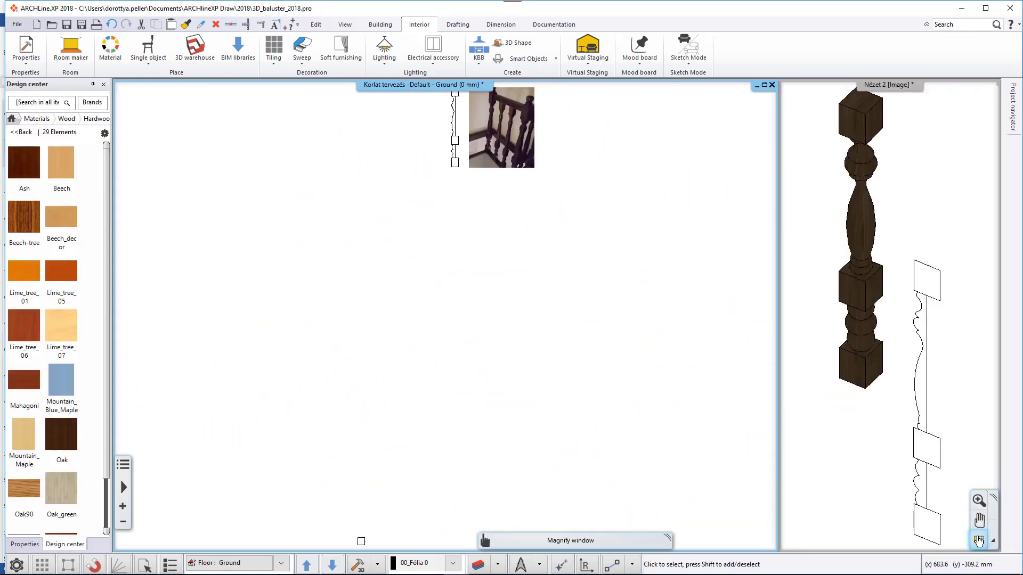
{"action": "left_click", "coordinate": [377, 25]}
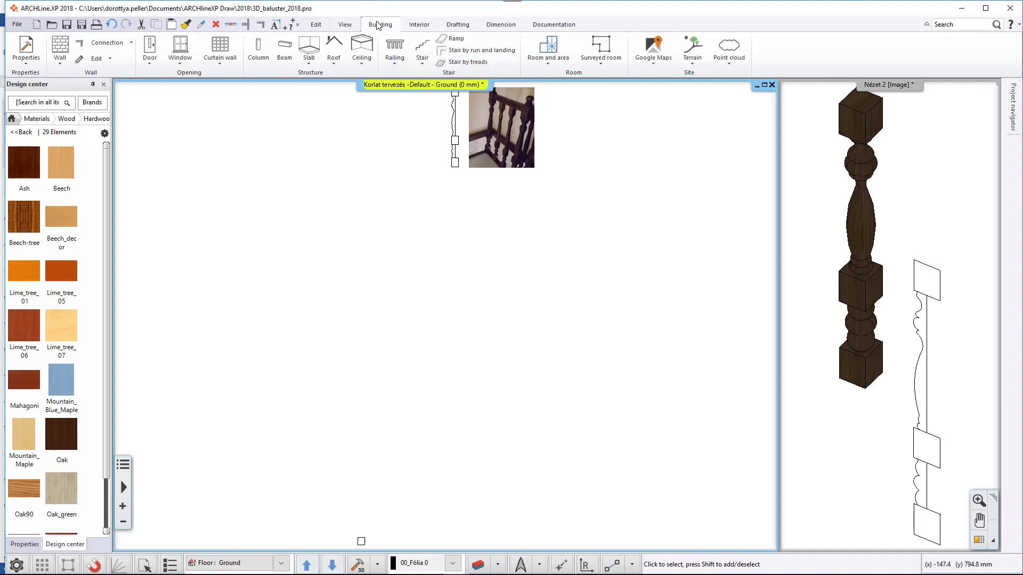
{"action": "left_click", "coordinate": [309, 46]}
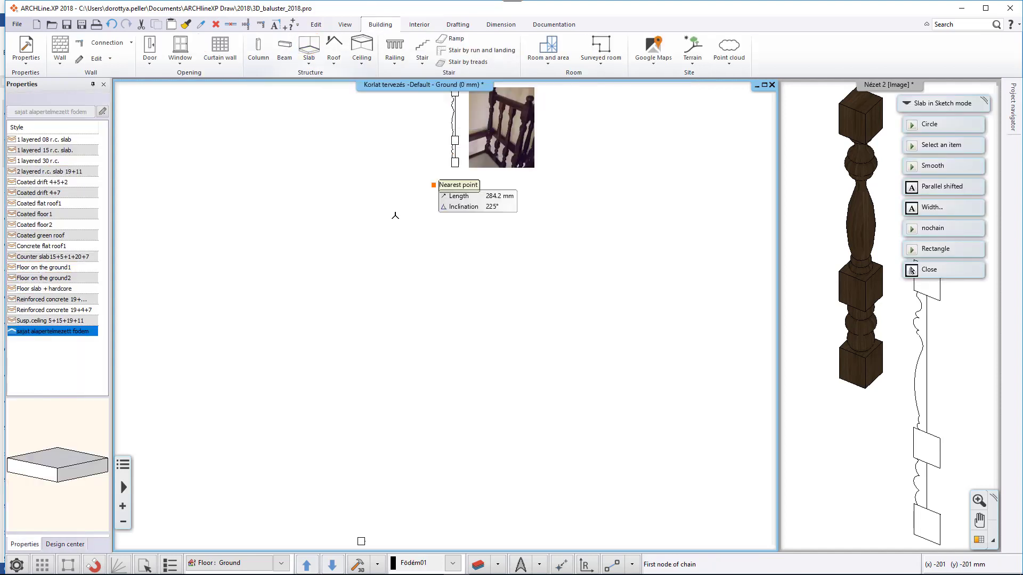
{"action": "left_click", "coordinate": [343, 248]}
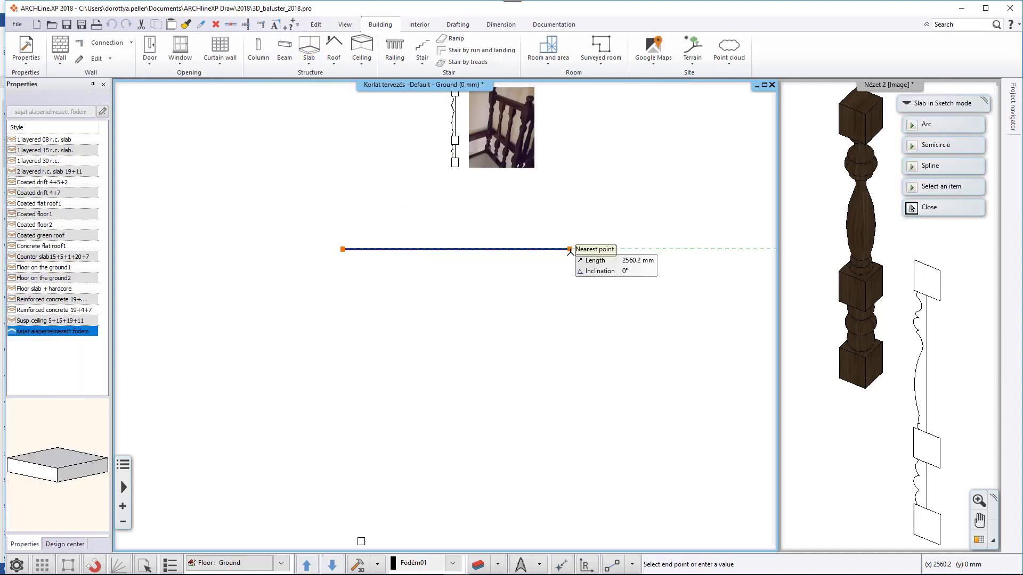
{"action": "left_click", "coordinate": [570, 248]}
{"action": "left_click", "coordinate": [570, 397]}
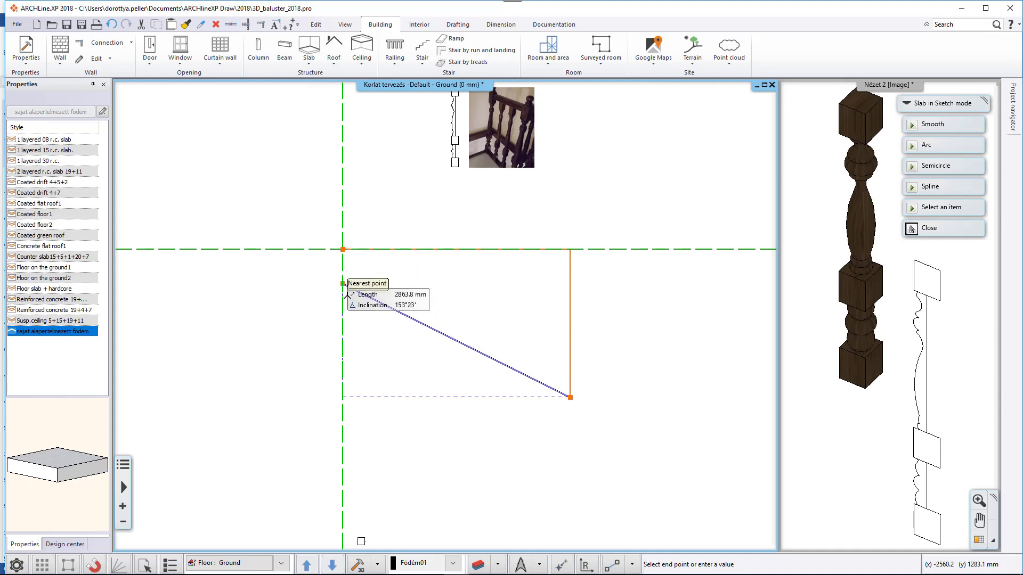
{"action": "left_click", "coordinate": [342, 396]}
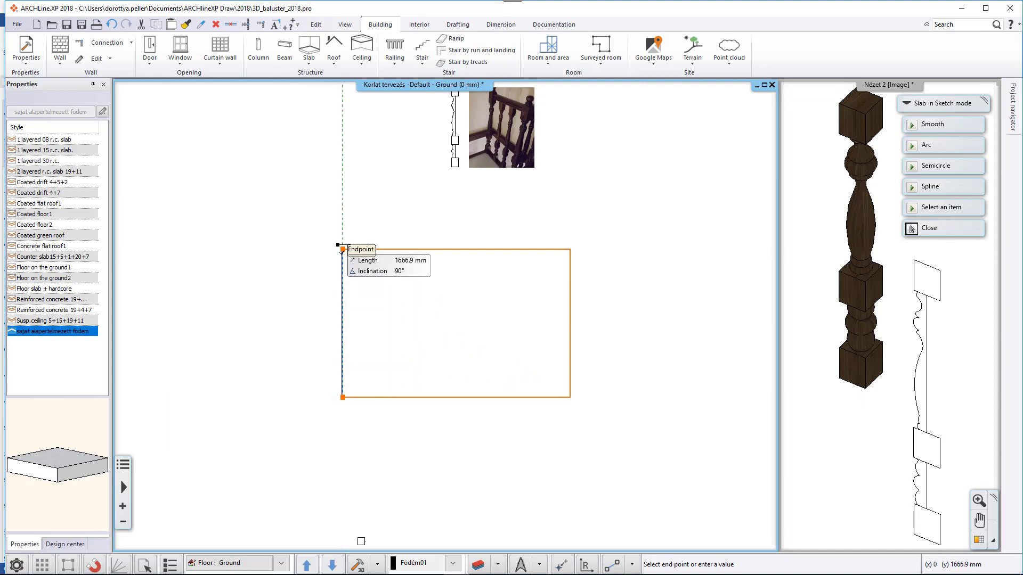
{"action": "left_click", "coordinate": [342, 249]}
In the railing properties, set the saved Baluster 1 object as the primary baluster
{"action": "right_click", "coordinate": [390, 43]}
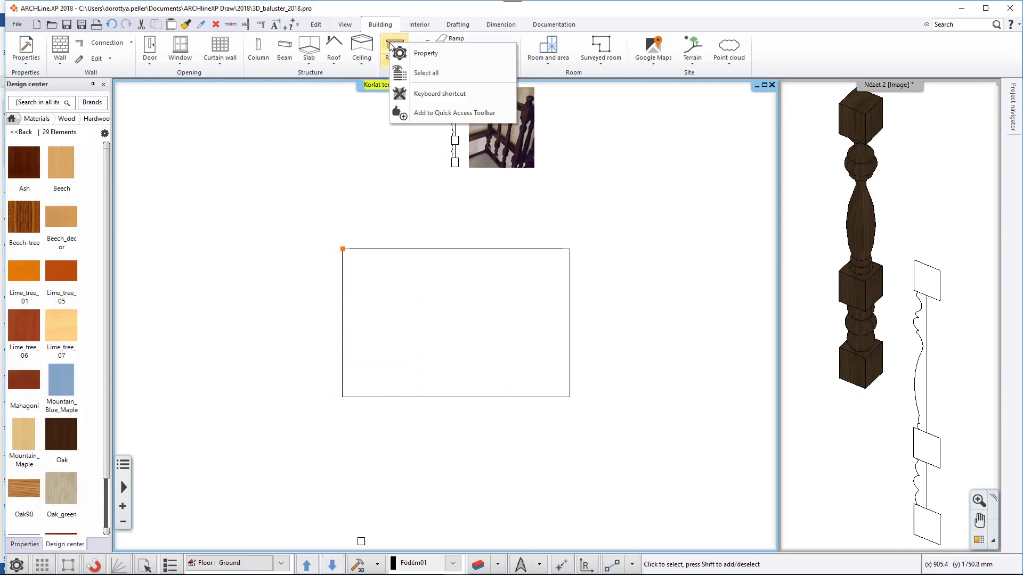
{"action": "left_click", "coordinate": [422, 50]}
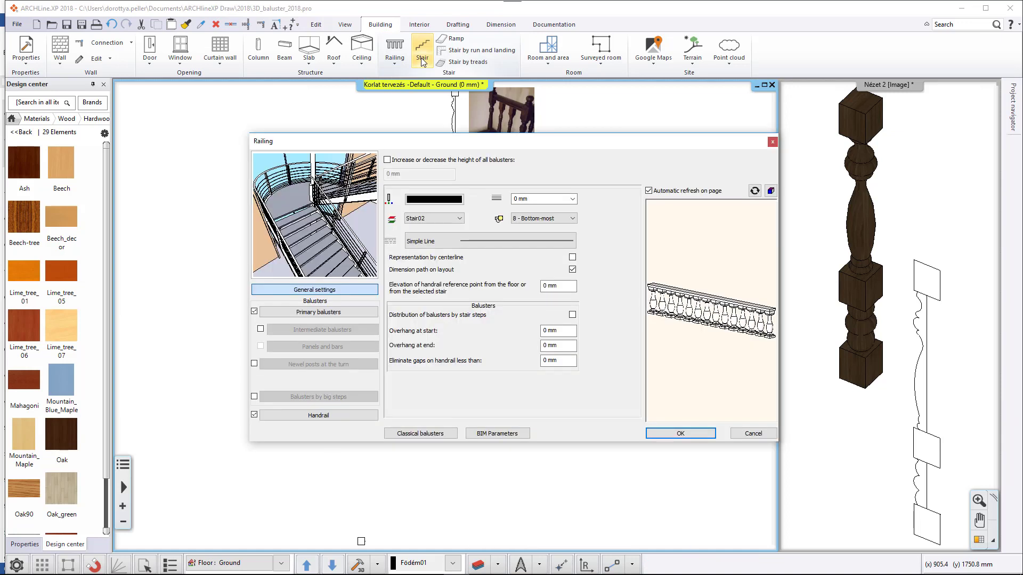
{"action": "left_click", "coordinate": [338, 314]}
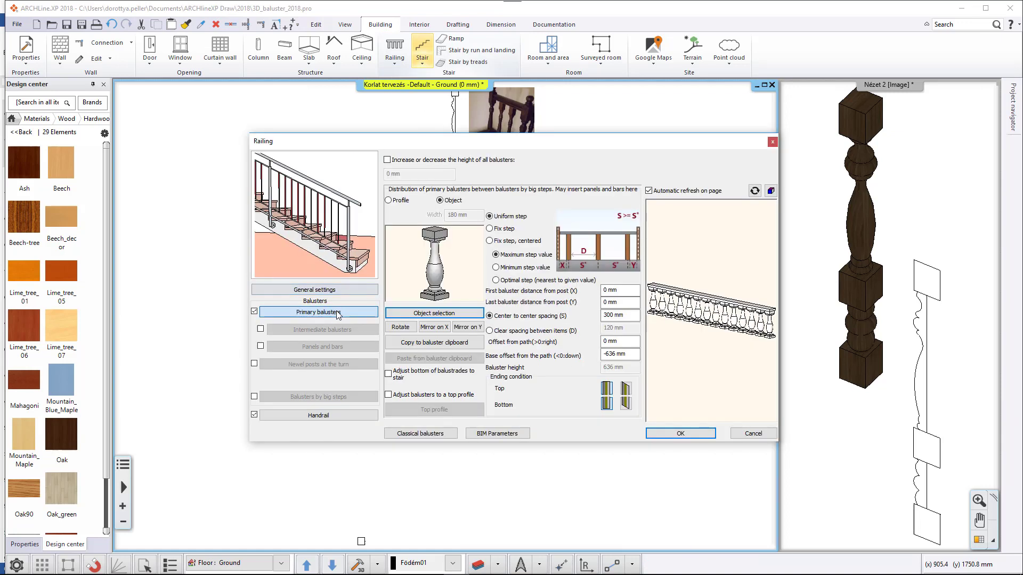
{"action": "left_click", "coordinate": [397, 315]}
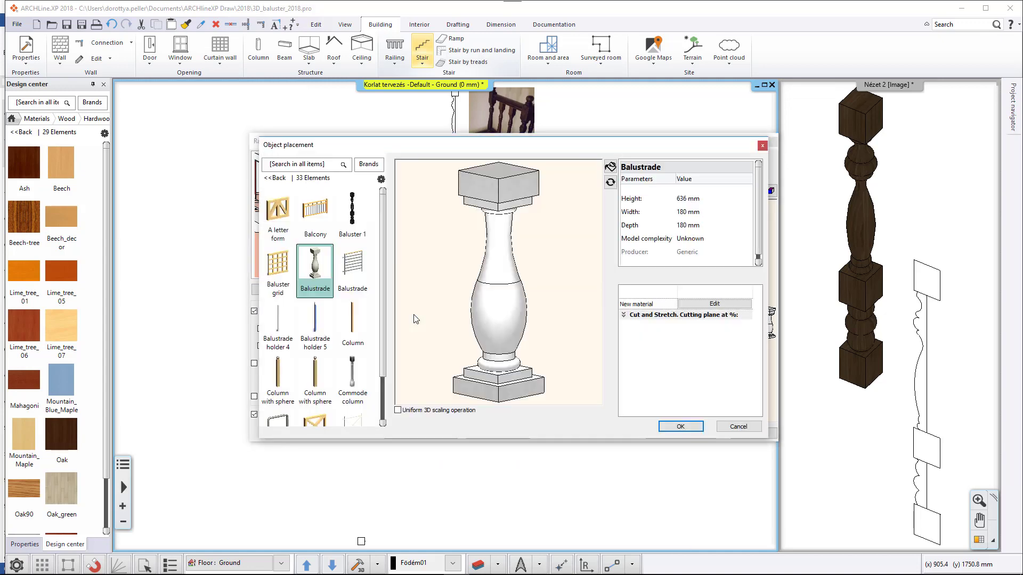
{"action": "left_click", "coordinate": [351, 224]}
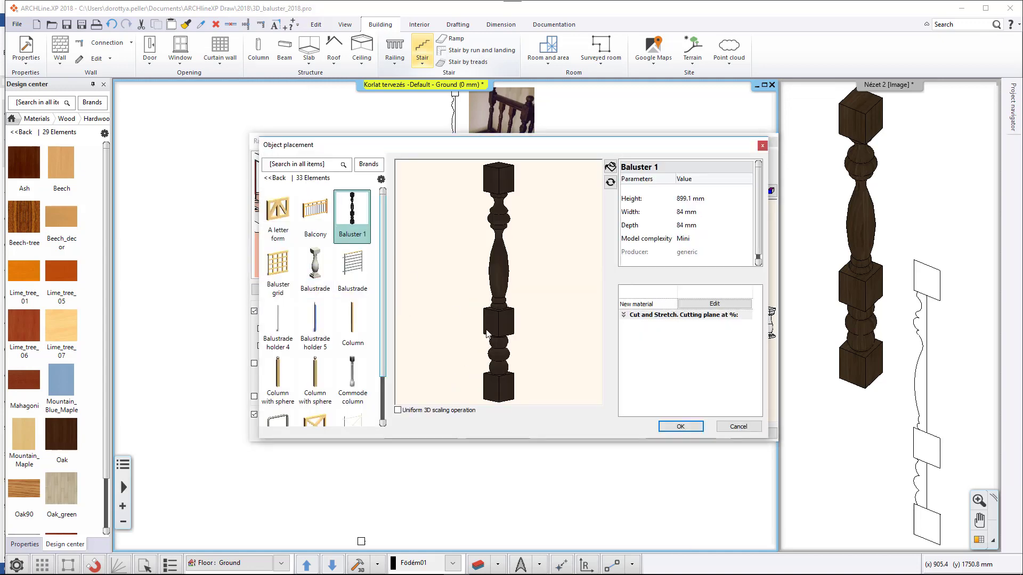
{"action": "left_click", "coordinate": [680, 426]}
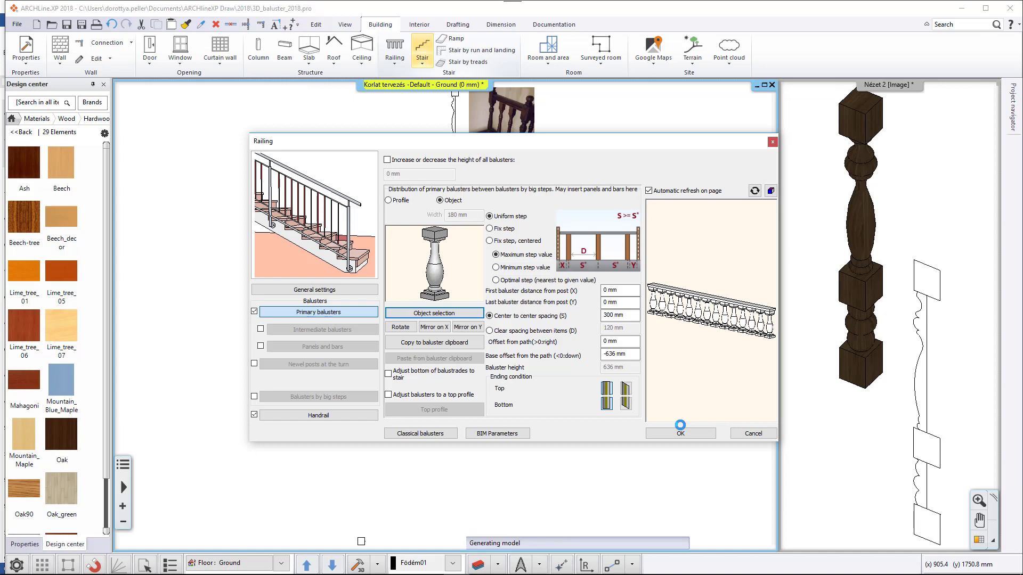
Set the primary baluster base offset to 0 mm and bring up the handrail settings
{"action": "double_click", "coordinate": [610, 354]}
{"action": "type", "text": "0"}
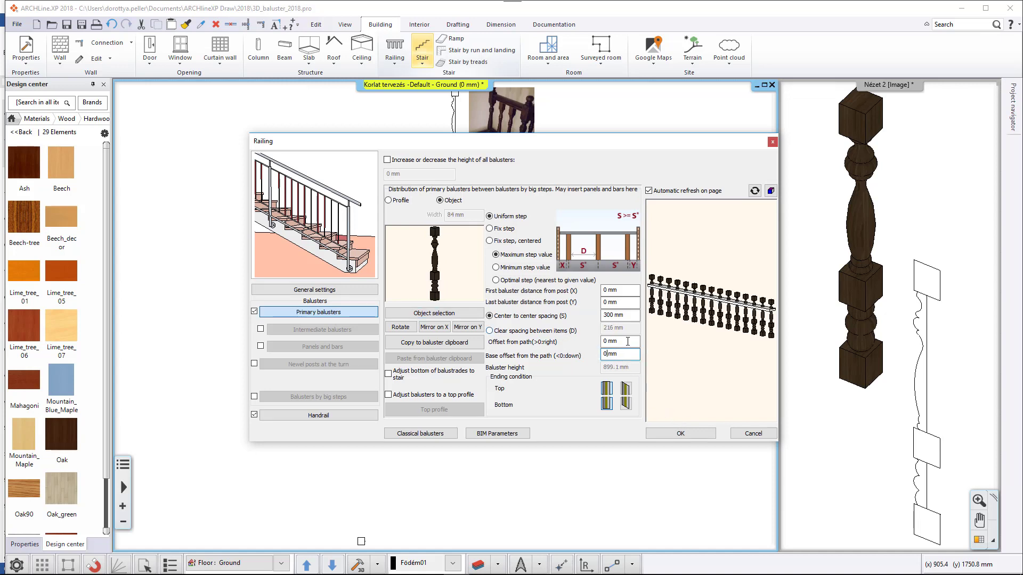
{"action": "left_click", "coordinate": [370, 418]}
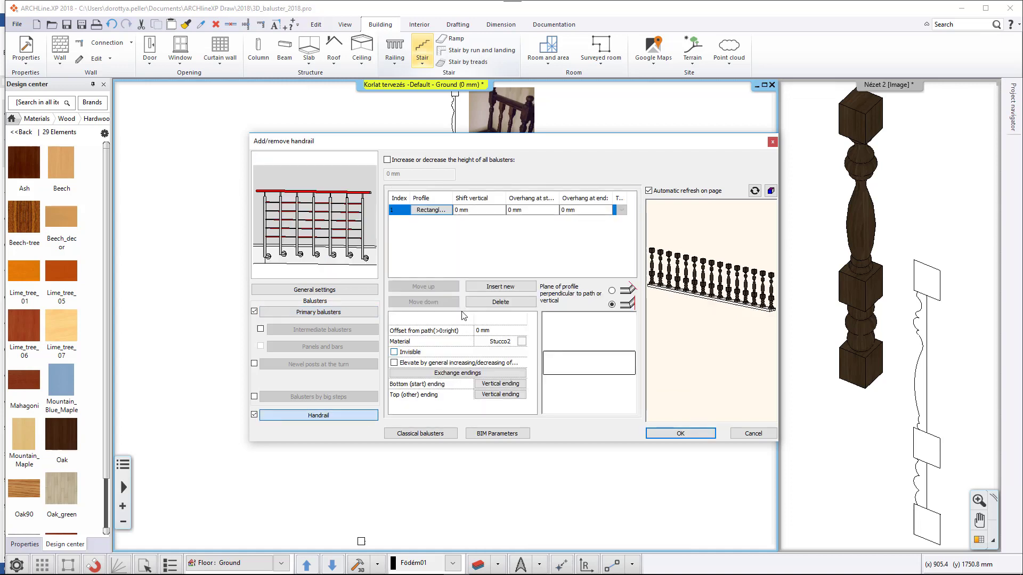
Raise the handrail with a 900 mm vertical shift
{"action": "left_click", "coordinate": [458, 210]}
{"action": "left_click", "coordinate": [457, 210]}
{"action": "type", "text": "90"}
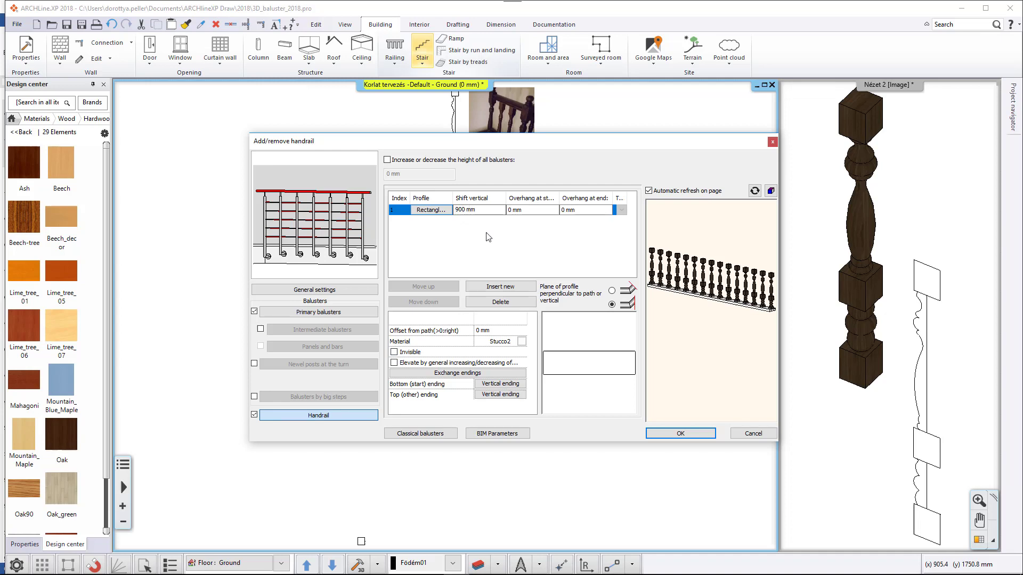
Give the handrail the TEAK01 wood material and refresh the railing preview
{"action": "left_click", "coordinate": [522, 342]}
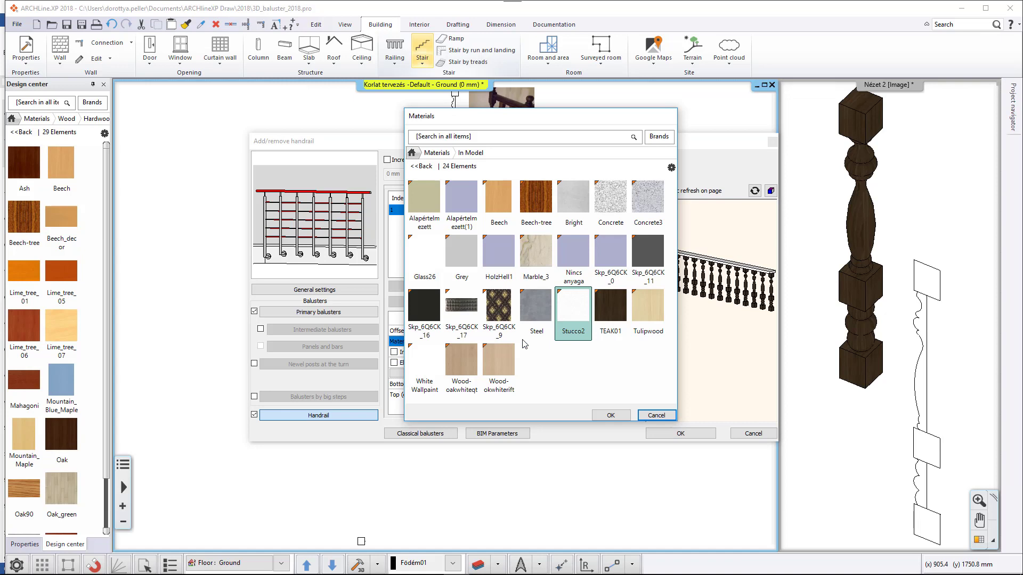
{"action": "left_click", "coordinate": [611, 306]}
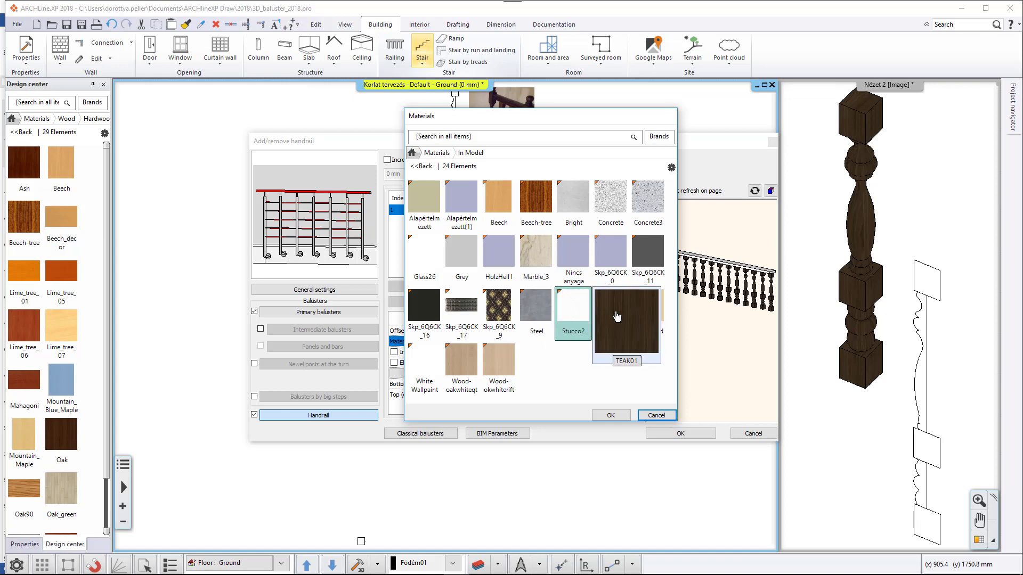
{"action": "left_click", "coordinate": [625, 414]}
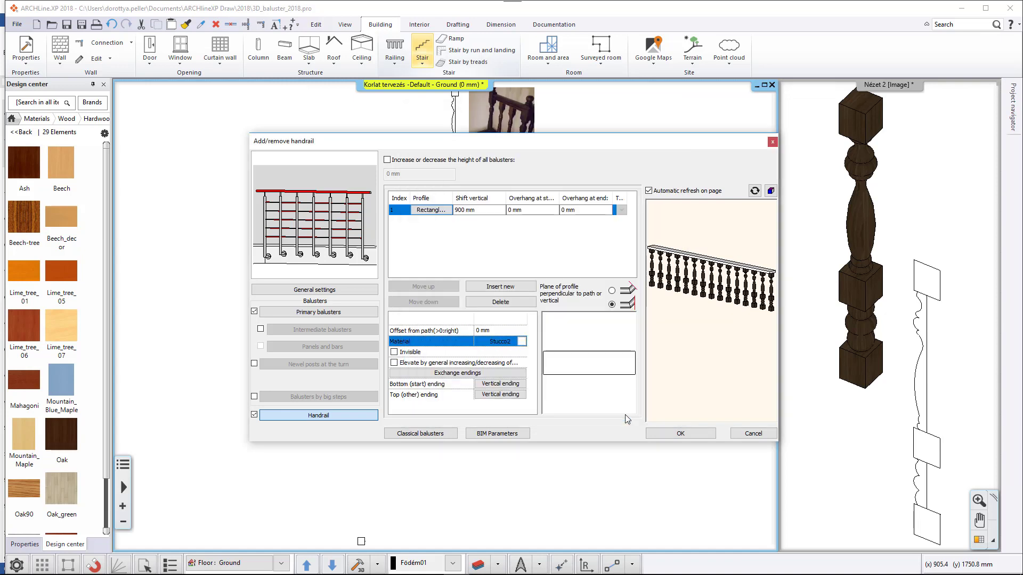
{"action": "left_click", "coordinate": [754, 191]}
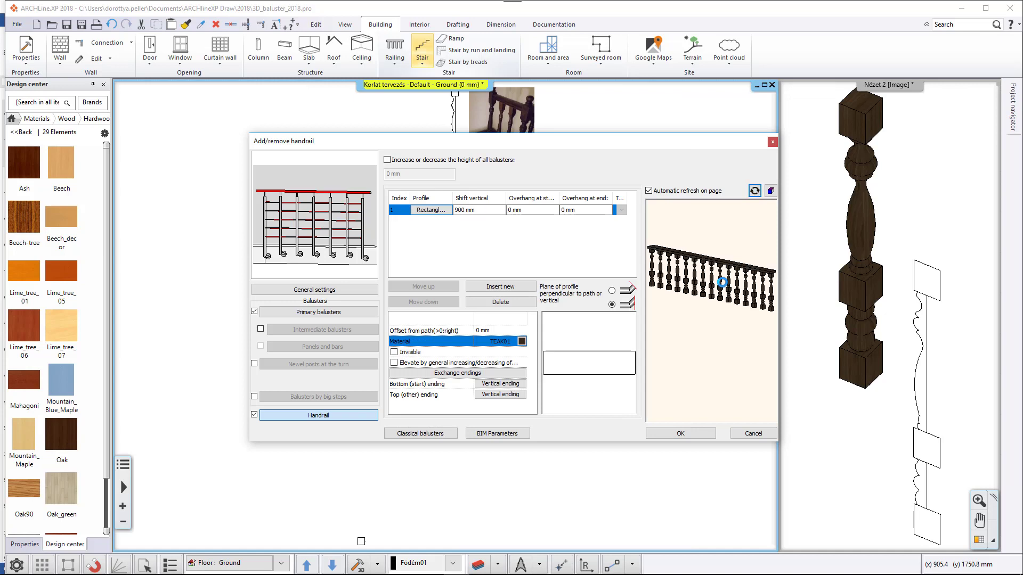
Save the current railing settings as a new style named 'Baluster 1' and close the Railing dialog
{"action": "left_click", "coordinate": [445, 434]}
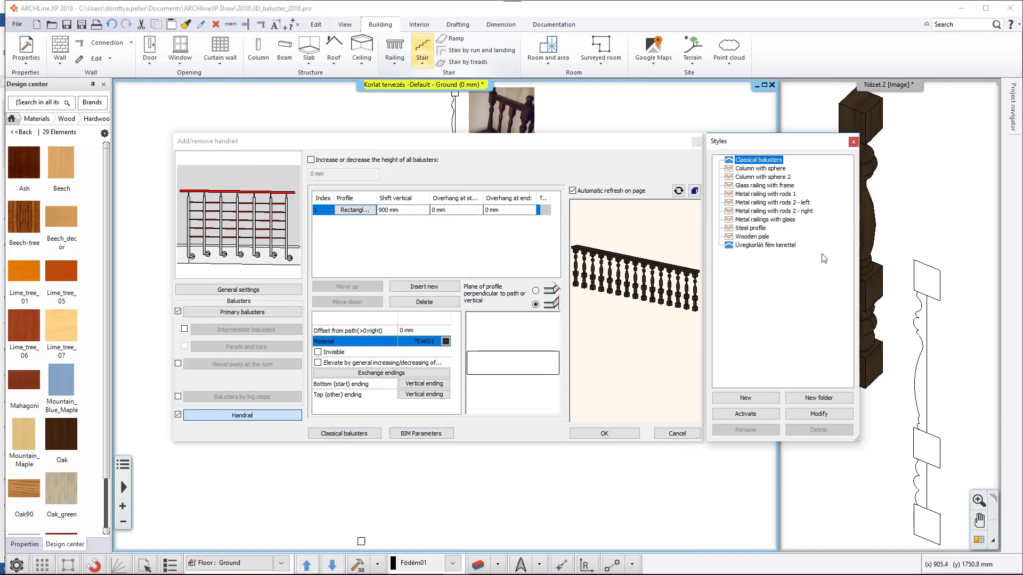
{"action": "left_click", "coordinate": [762, 395]}
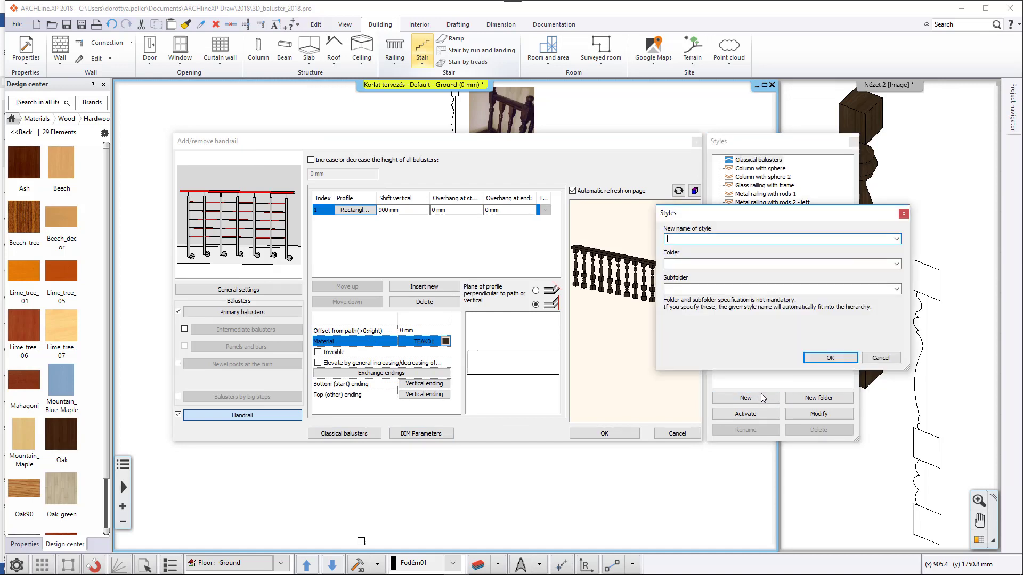
{"action": "type", "text": "Baluster 1"}
{"action": "left_click", "coordinate": [827, 358]}
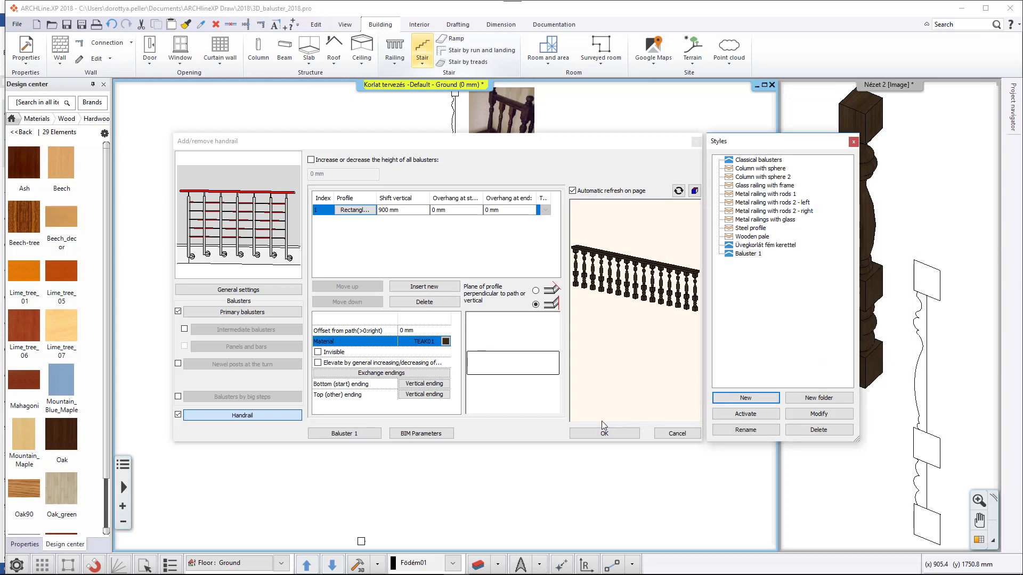
{"action": "left_click", "coordinate": [588, 434]}
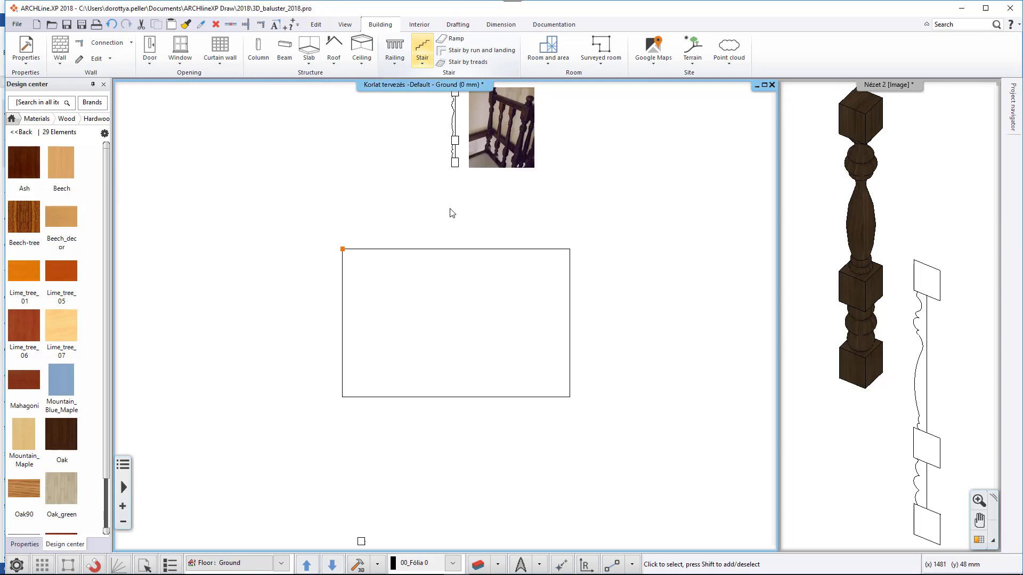
Start the Railing command from the Building tab
{"action": "left_click", "coordinate": [394, 71]}
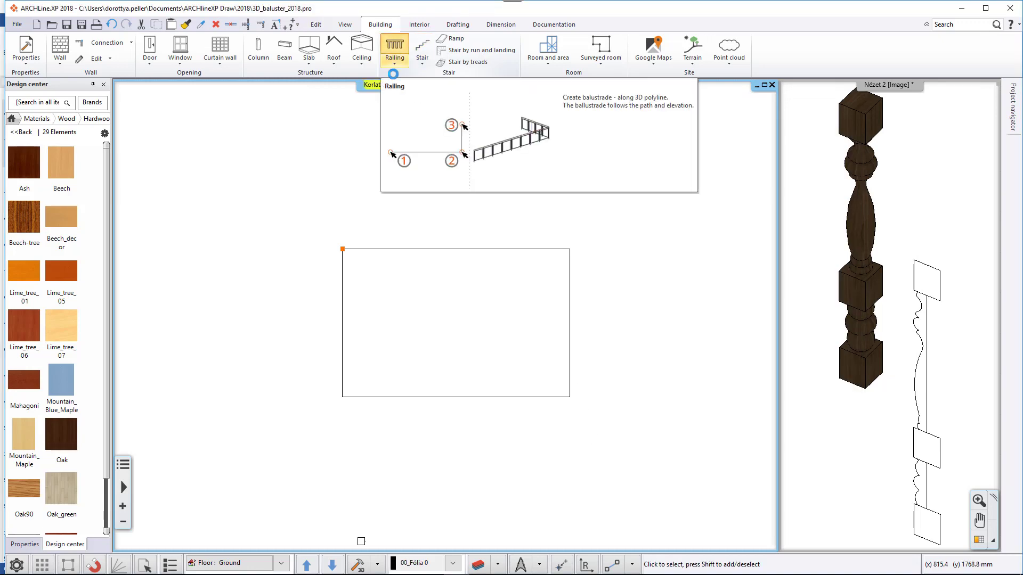